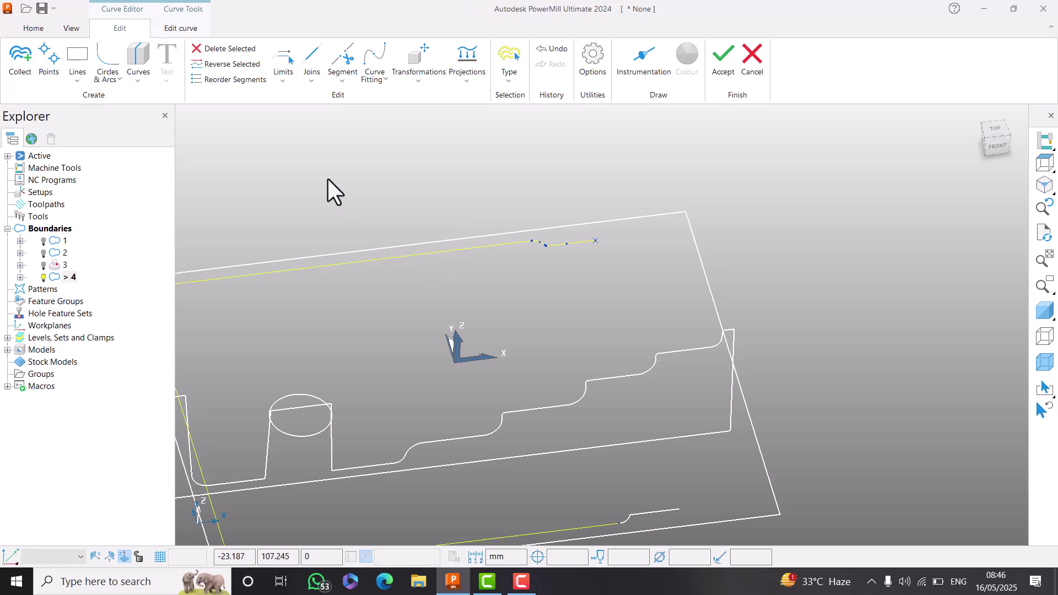
# - Delete the selected leftover curve and the short stepped fragment near the rectangle's lower edge
pyautogui.click(223, 48)
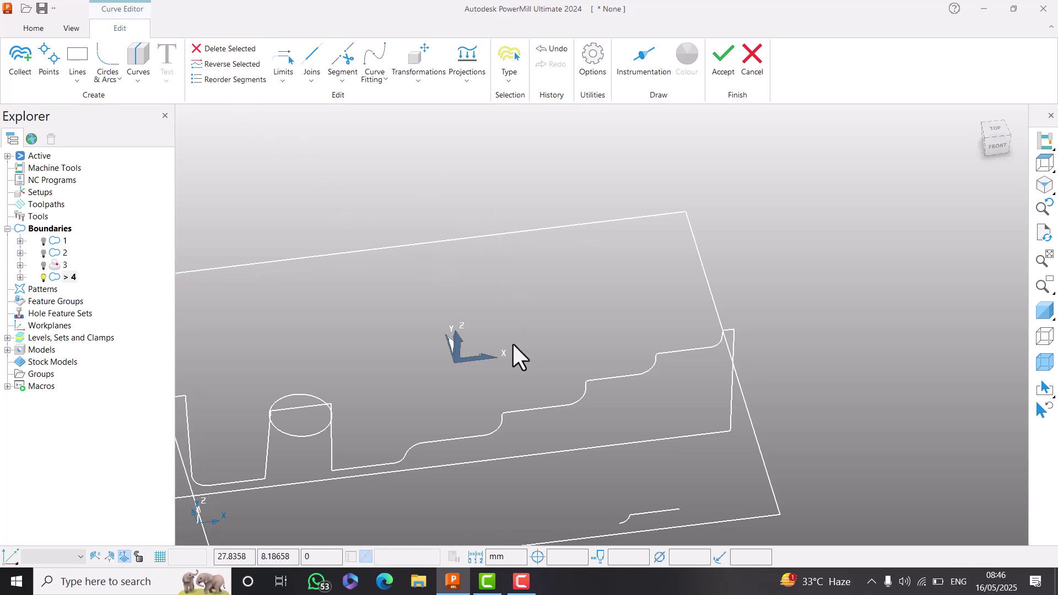
pyautogui.scroll(-4, 513, 354)
pyautogui.scroll(3, 580, 441)
pyautogui.click(524, 371)
pyautogui.click(216, 50)
pyautogui.scroll(-4, 623, 317)
pyautogui.moveTo(635, 321)
pyautogui.mouseDown(button='middle')
pyautogui.moveTo(535, 296)
pyautogui.moveTo(576, 303)
pyautogui.mouseUp(button='middle')
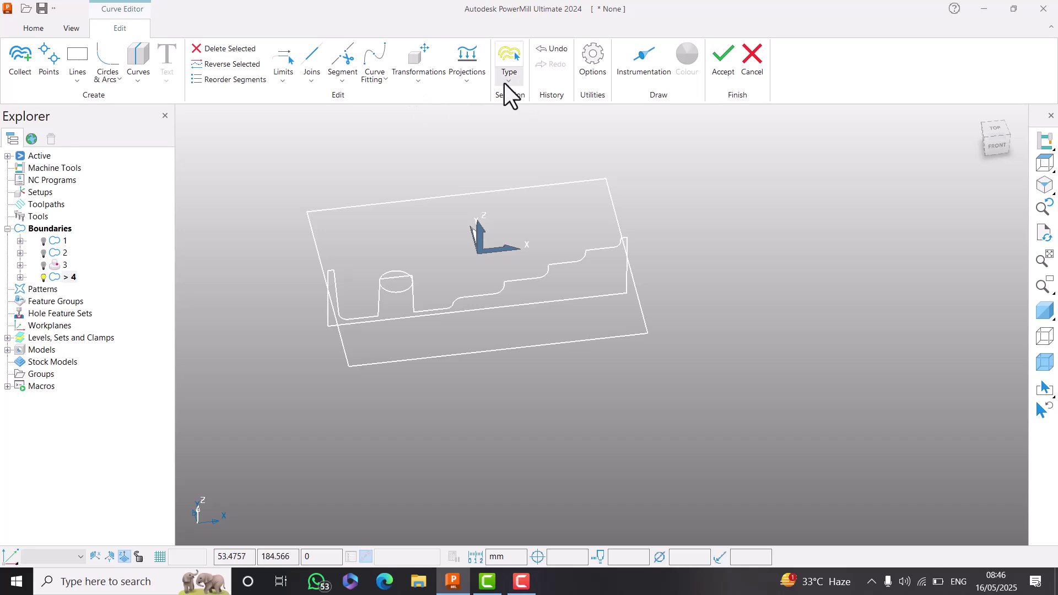
# - Turn on curve instrumentation to show the points and direction arrows on the boundary segments
pyautogui.click(637, 68)
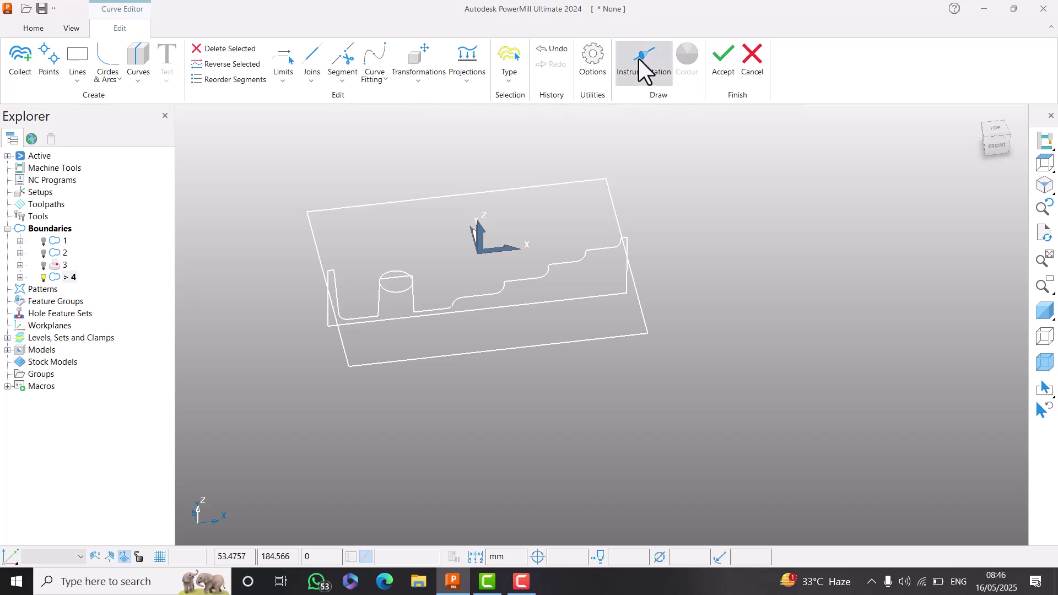
pyautogui.moveTo(653, 182); pyautogui.dragTo(629, 193, button='middle')
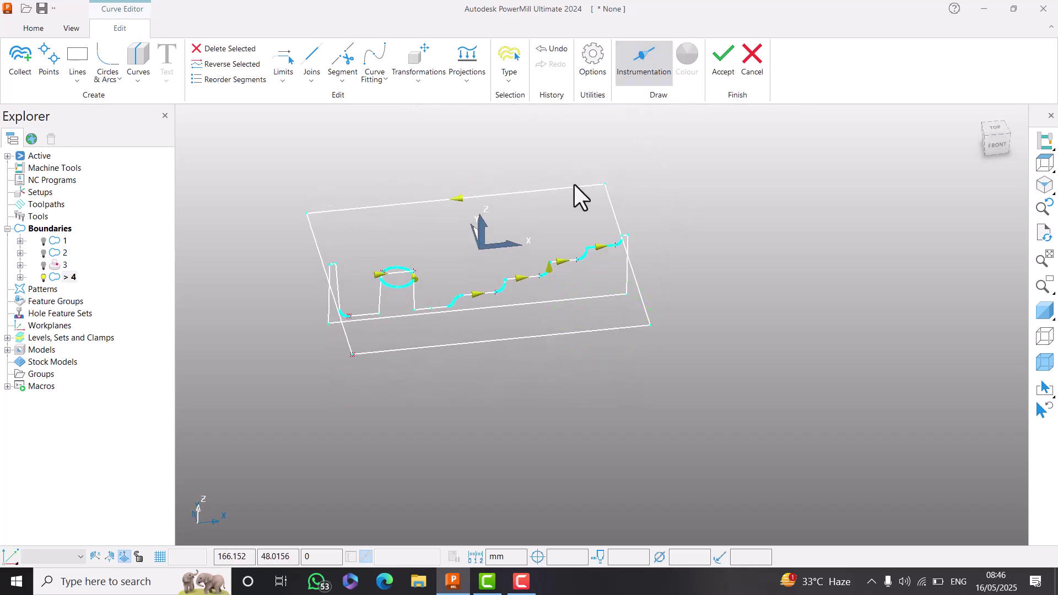
pyautogui.moveTo(483, 236); pyautogui.dragTo(452, 233, button='middle')
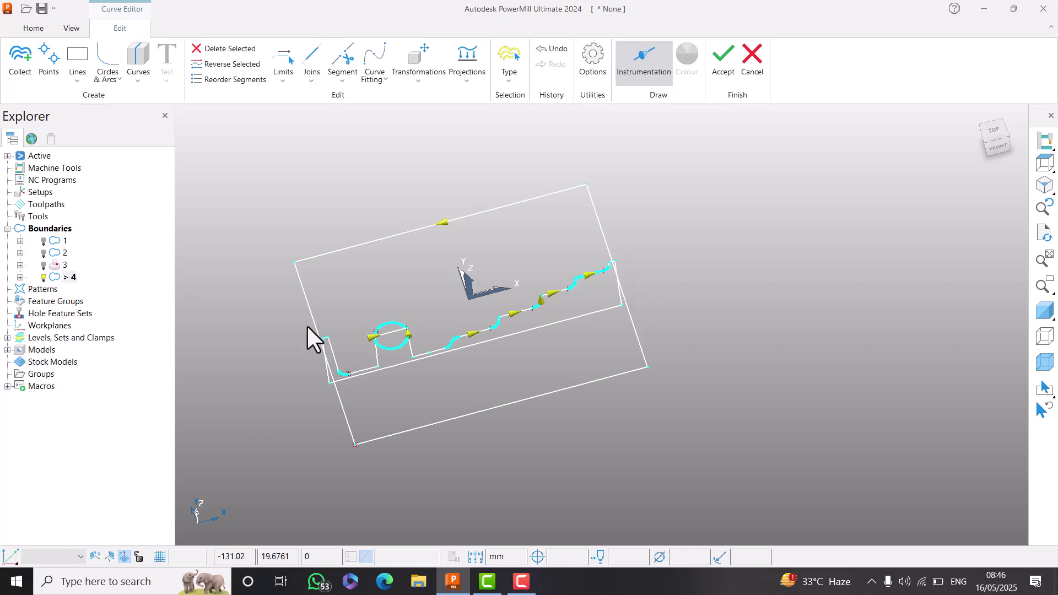
pyautogui.moveTo(372, 312); pyautogui.dragTo(382, 272, button='middle')
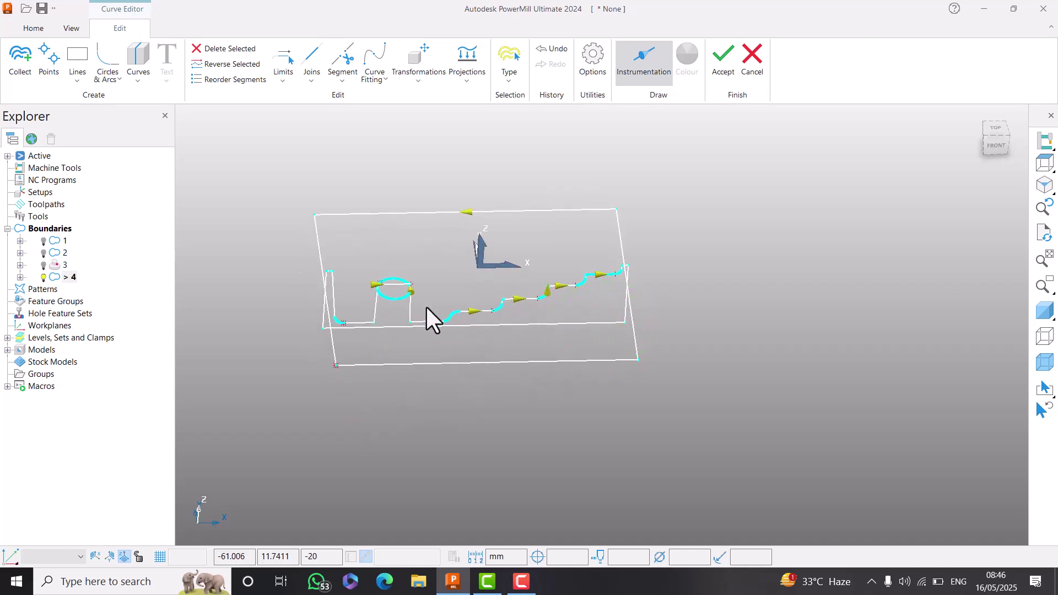
# - Reverse the direction of the large outer rectangle
pyautogui.click(224, 63)
pyautogui.click(416, 212)
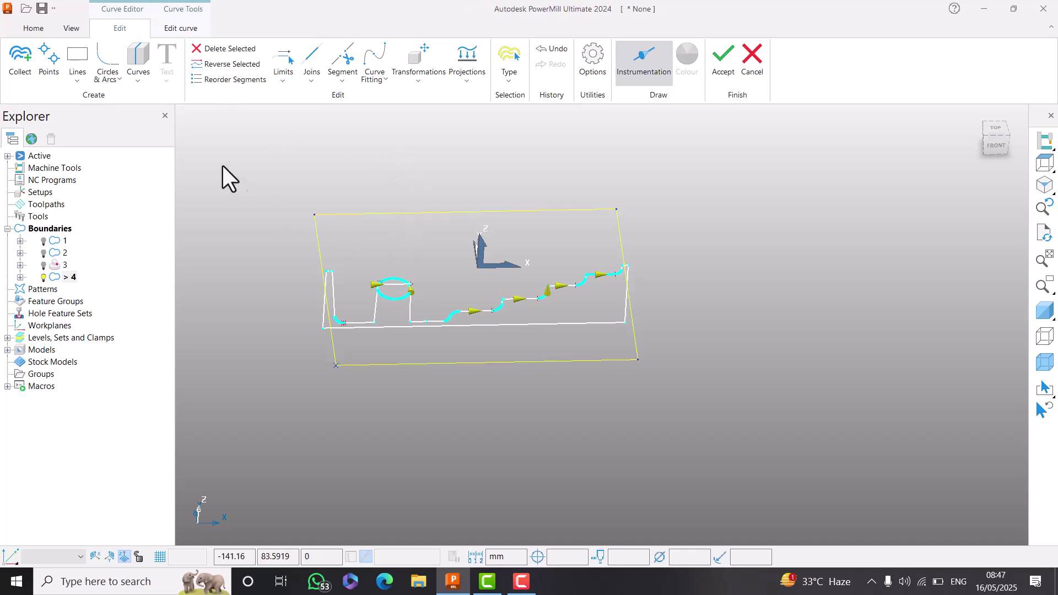
pyautogui.click(424, 180)
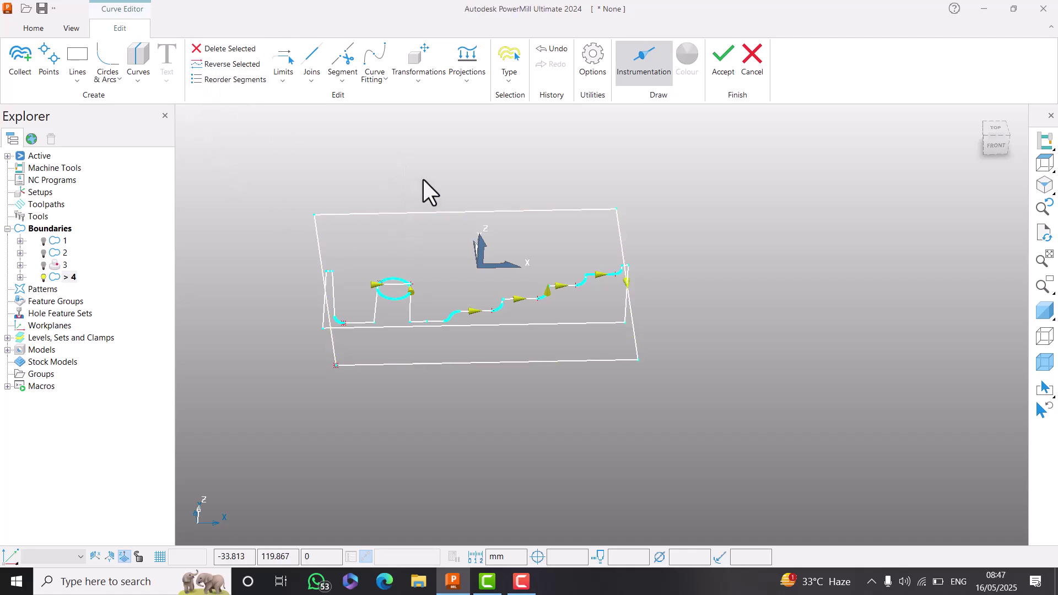
# - Reverse the direction of the stepped profile curve and of its separate straight tread segments
pyautogui.moveTo(502, 265); pyautogui.dragTo(593, 300, button='middle')
pyautogui.click(521, 323)
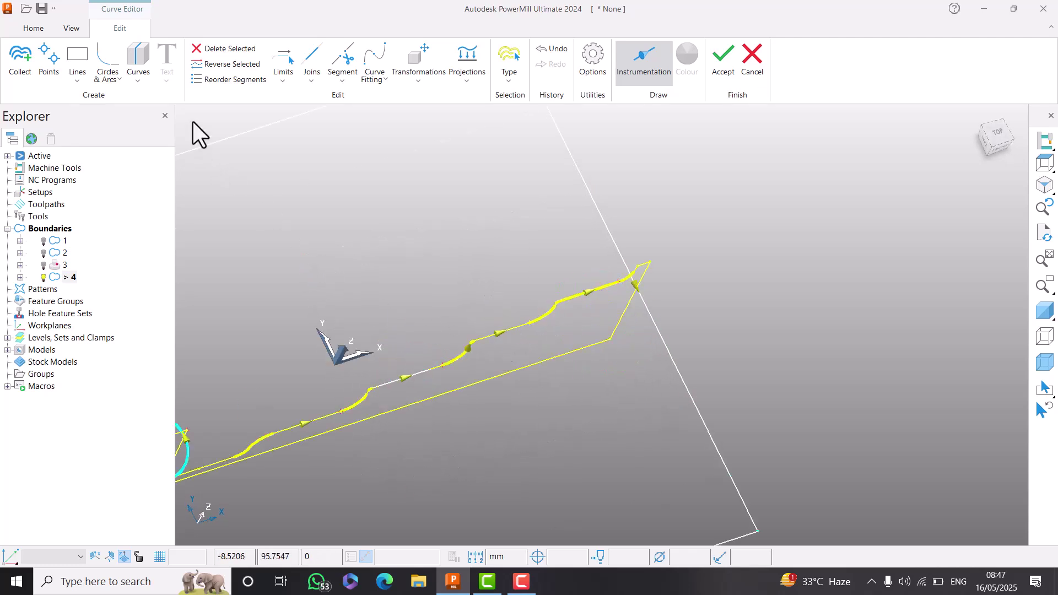
pyautogui.click(208, 67)
pyautogui.click(457, 307)
pyautogui.moveTo(458, 306)
pyautogui.mouseDown(button='middle')
pyautogui.moveTo(438, 350)
pyautogui.moveTo(402, 311)
pyautogui.moveTo(456, 312)
pyautogui.mouseUp(button='middle')
pyautogui.click(309, 316)
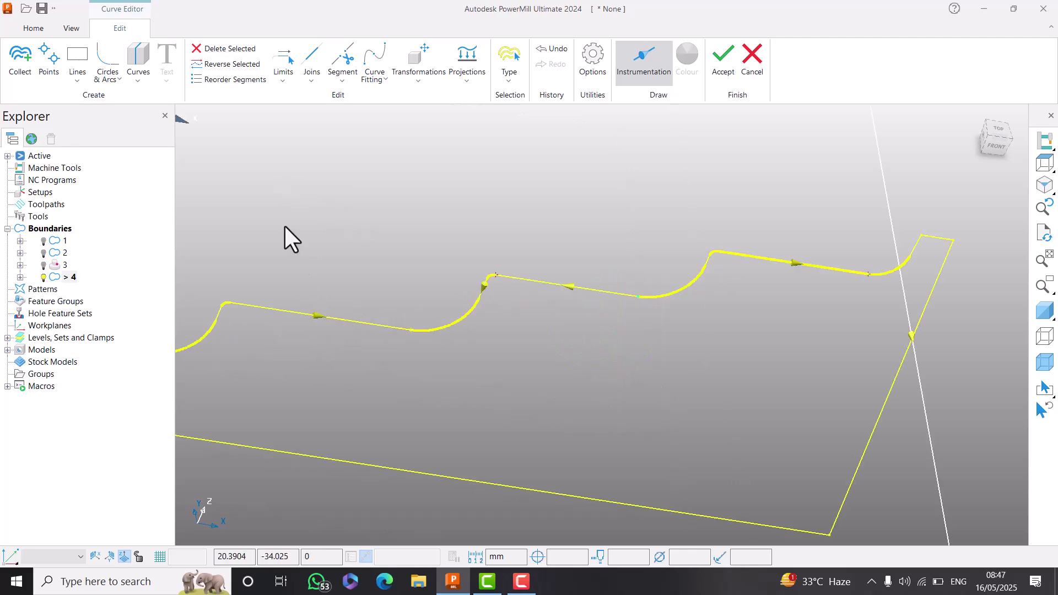
pyautogui.click(230, 64)
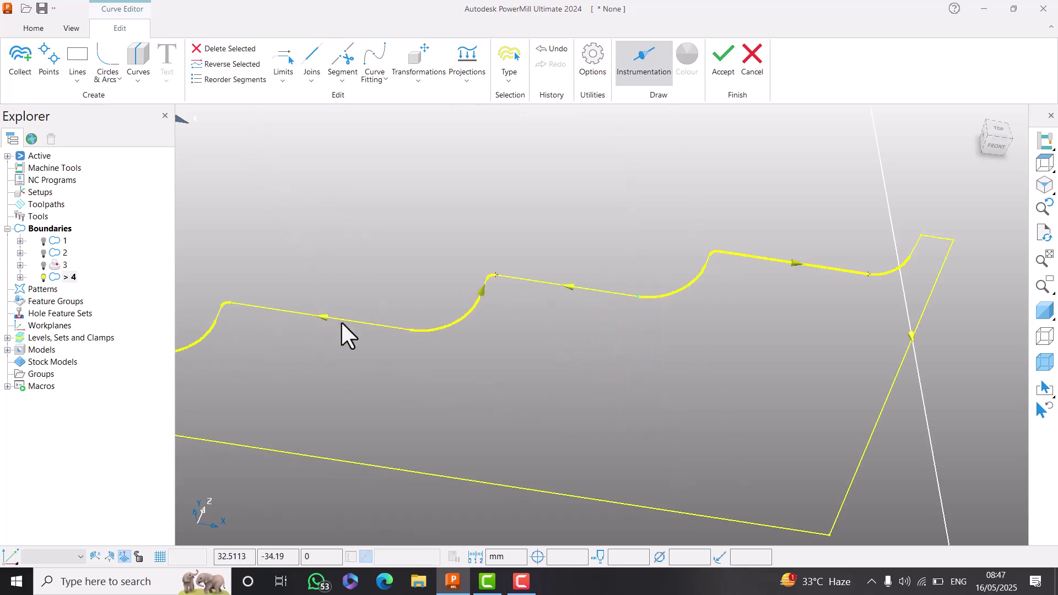
# - Open the curve segment reordering list and match the rectangle and the stepped profile to their entries
pyautogui.scroll(-5, 468, 355)
pyautogui.moveTo(372, 317); pyautogui.dragTo(316, 283, button='middle')
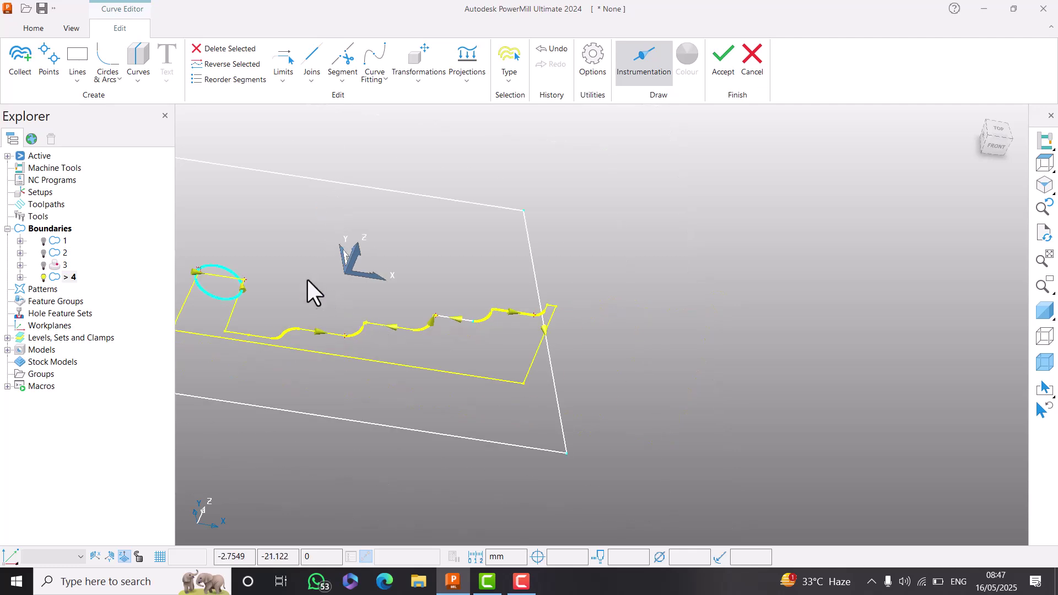
pyautogui.moveTo(214, 255); pyautogui.dragTo(270, 273, button='middle')
pyautogui.scroll(-2, 472, 325)
pyautogui.scroll(2, 410, 325)
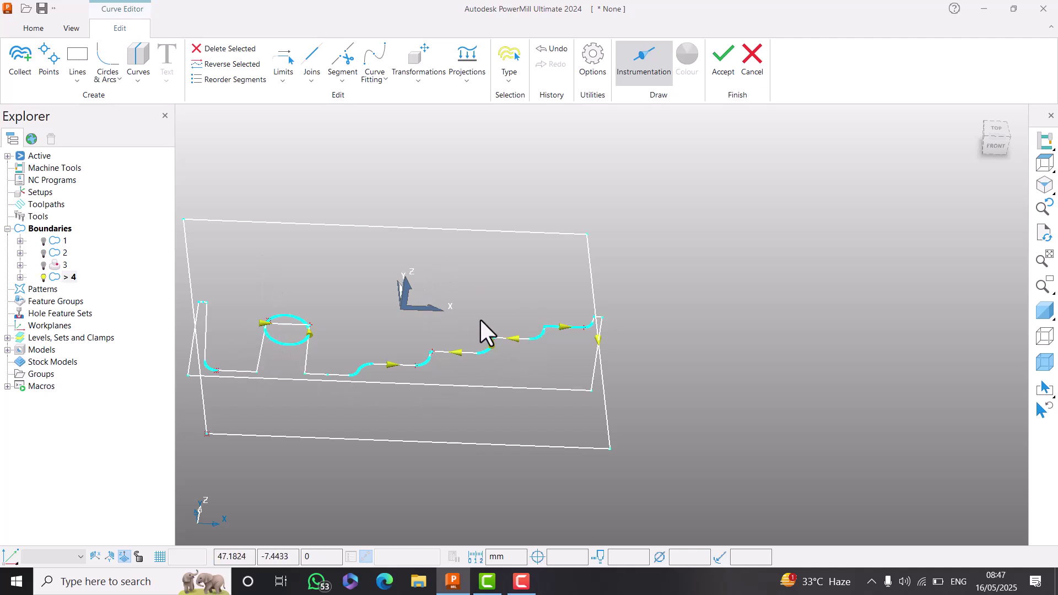
pyautogui.scroll(-3, 479, 322)
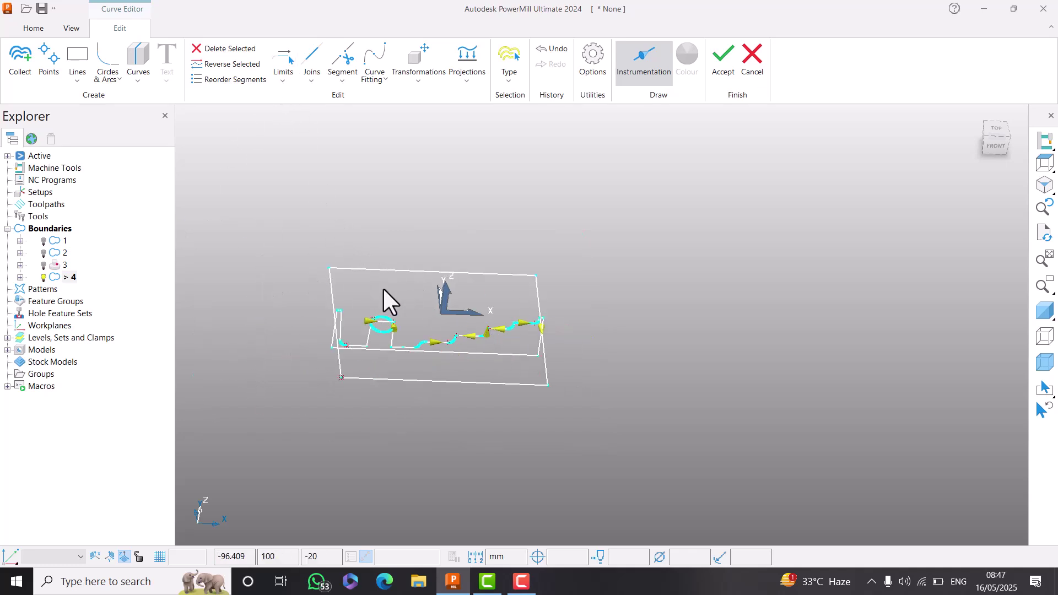
pyautogui.click(213, 80)
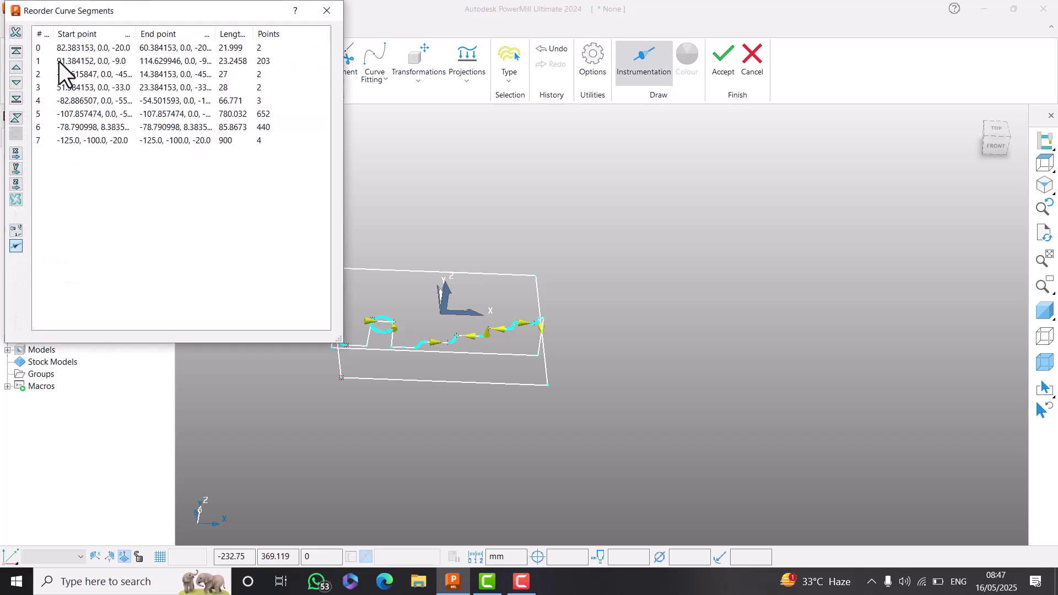
pyautogui.click(502, 247)
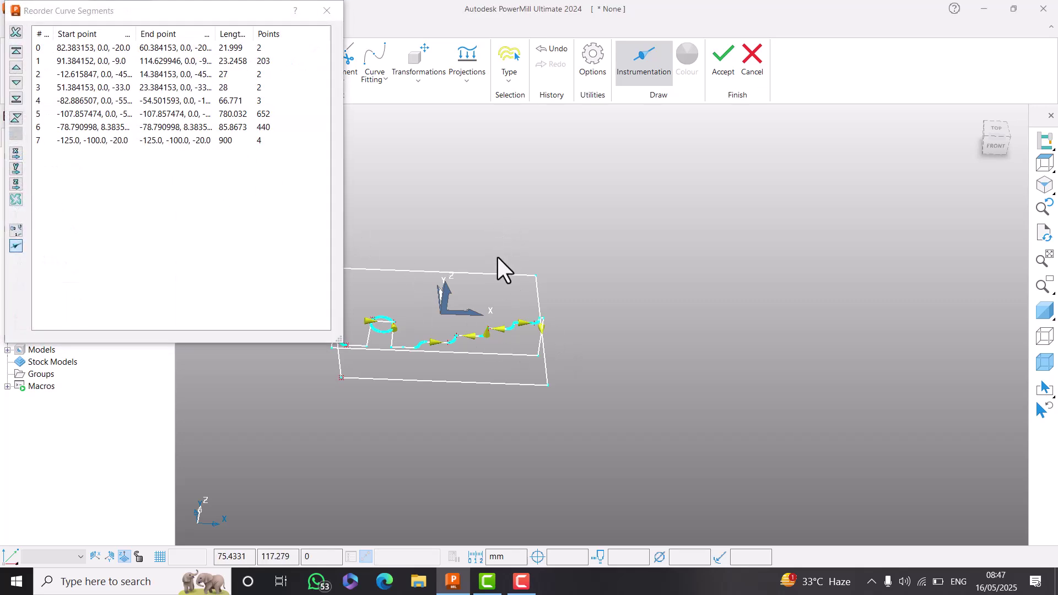
pyautogui.click(486, 284)
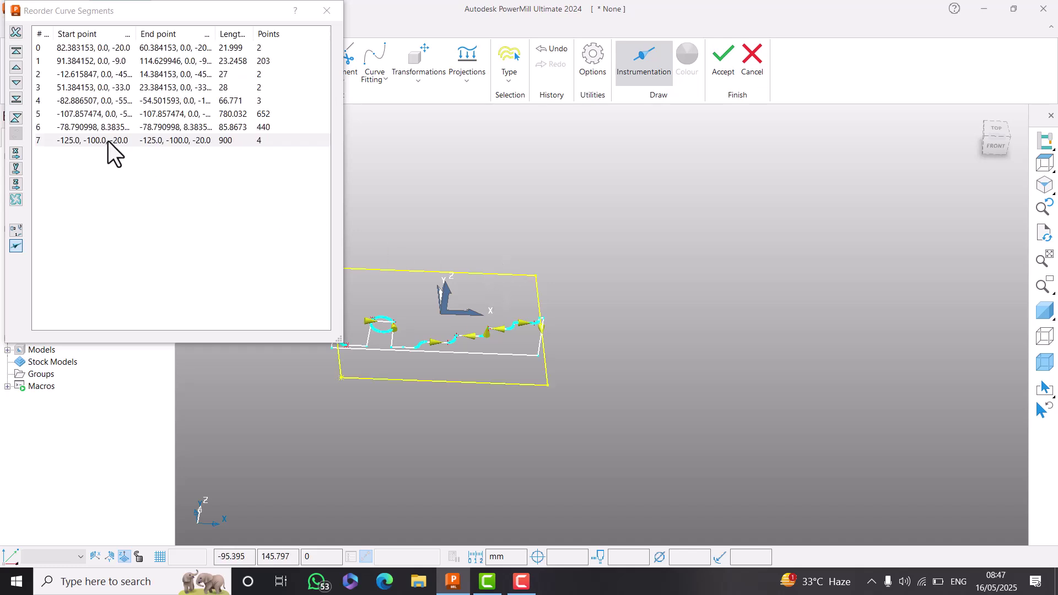
pyautogui.scroll(3, 505, 304)
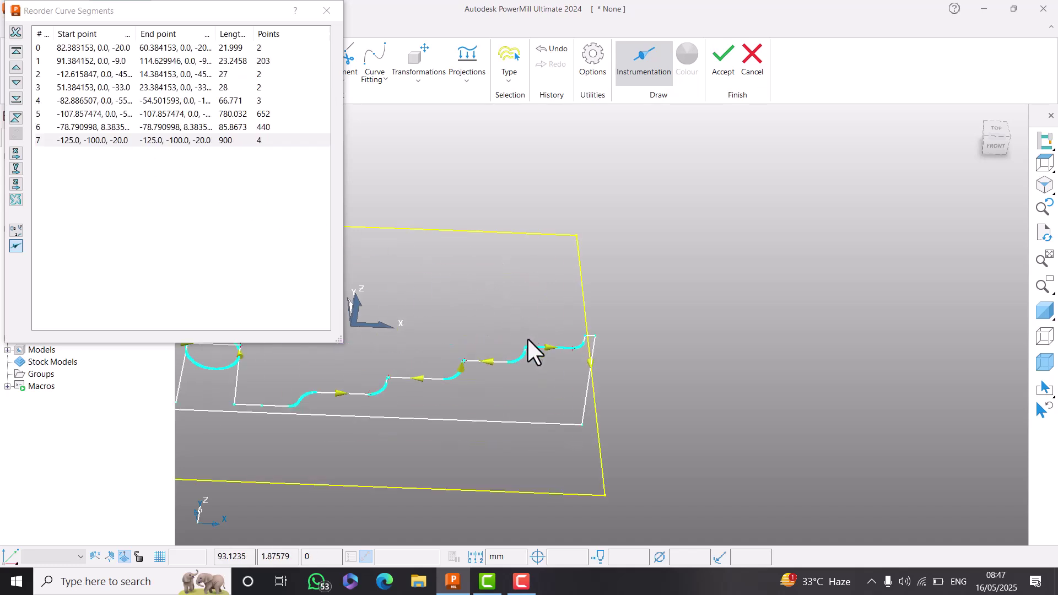
pyautogui.click(484, 362)
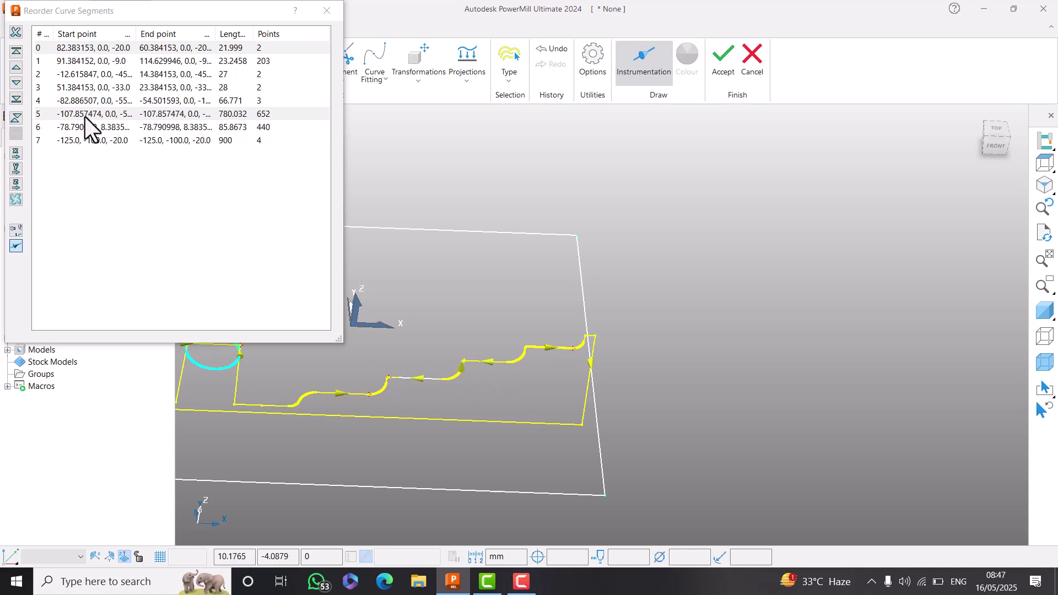
pyautogui.scroll(-2, 406, 290)
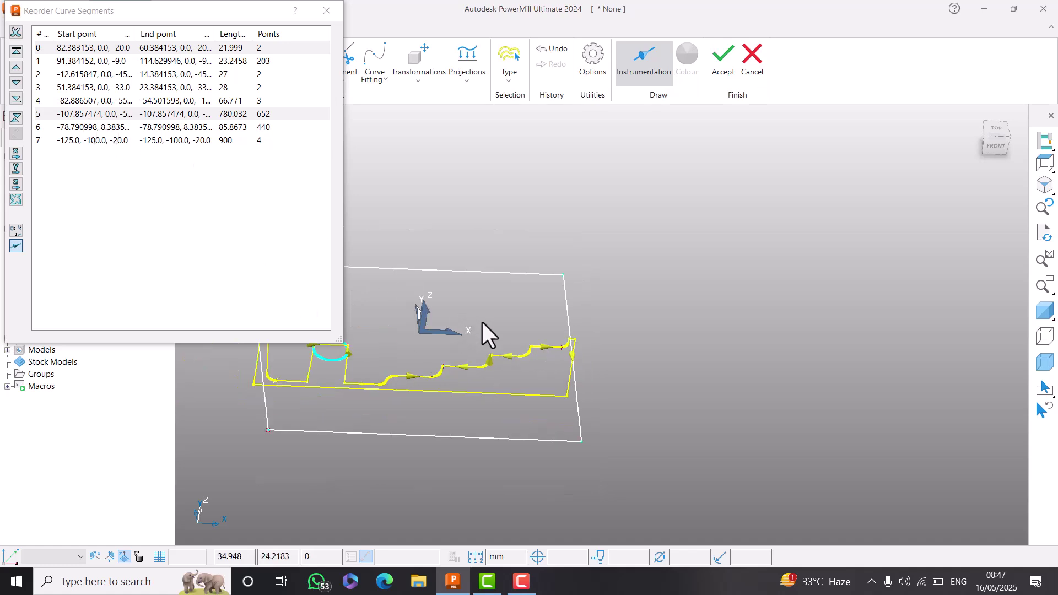
# - Pick the circle and the profile's rounded corner in the model to identify their entries in the segment list
pyautogui.click(604, 359)
pyautogui.scroll(-3, 603, 360)
pyautogui.scroll(6, 496, 361)
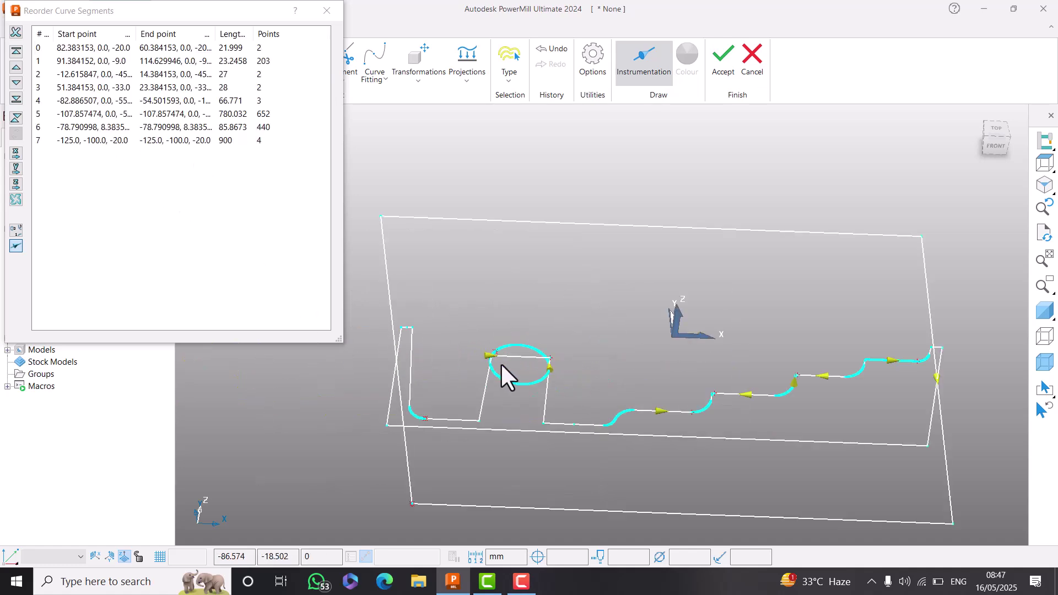
pyautogui.click(516, 405)
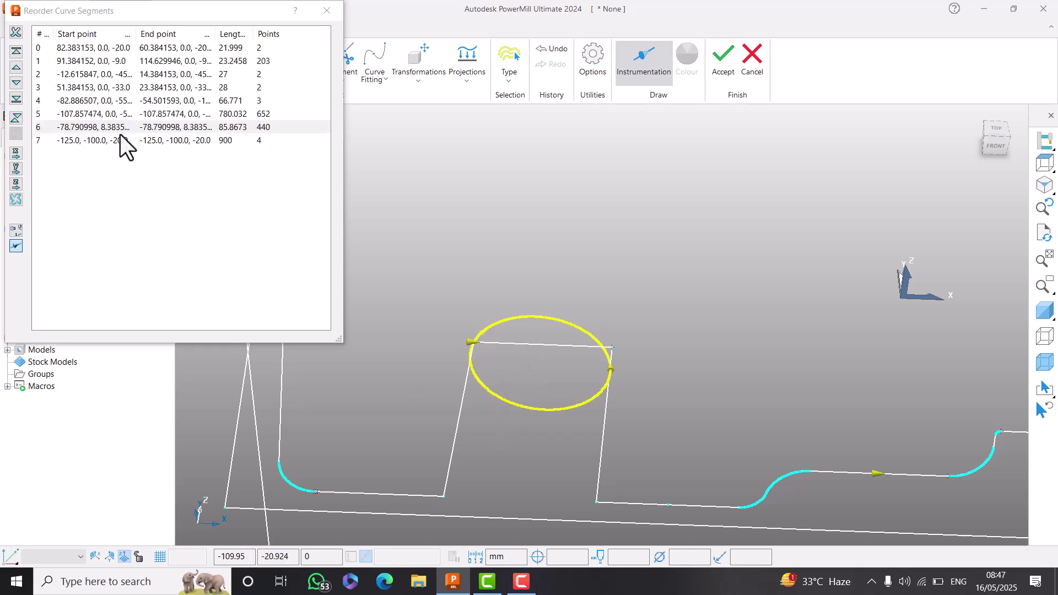
pyautogui.click(284, 474)
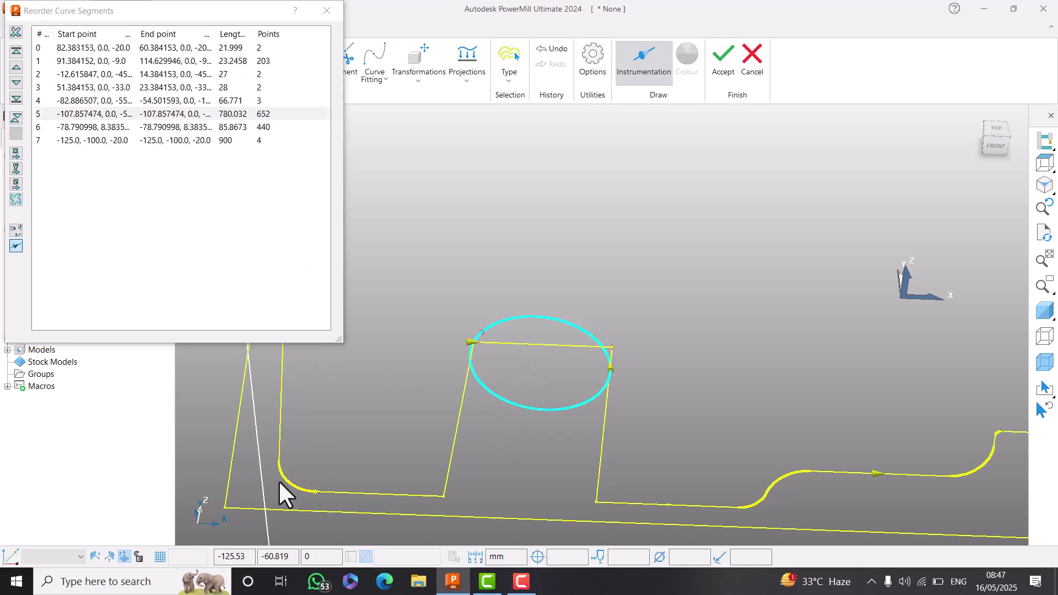
pyautogui.click(374, 417)
pyautogui.scroll(-3, 499, 386)
pyautogui.moveTo(562, 297); pyautogui.dragTo(525, 326, button='middle')
pyautogui.scroll(-4, 588, 303)
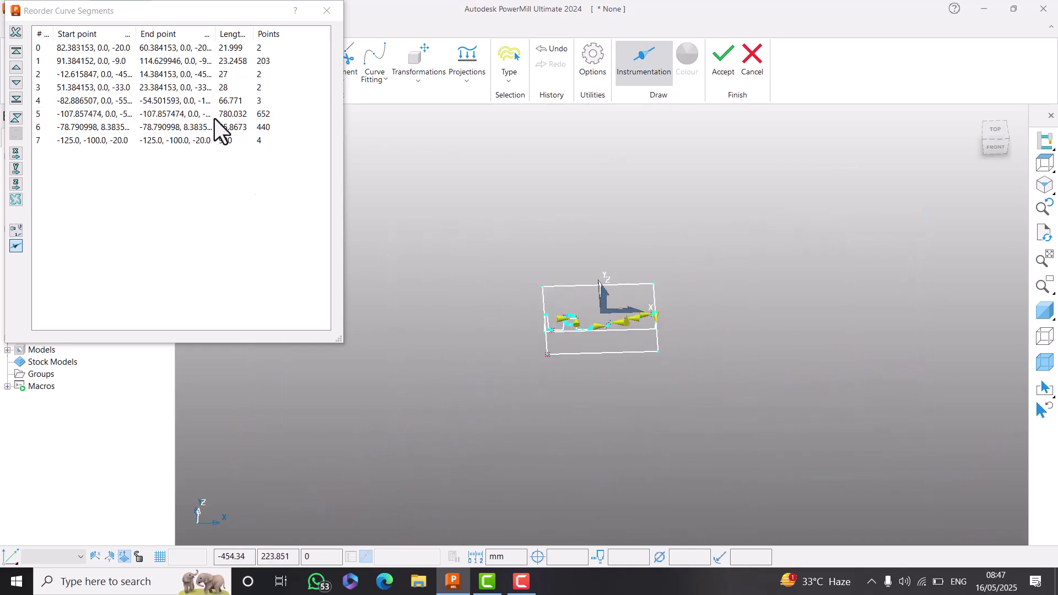
# - Highlight entries 0 to 3 and 5 of the segment list, checking the curves from the top view
pyautogui.click(101, 49)
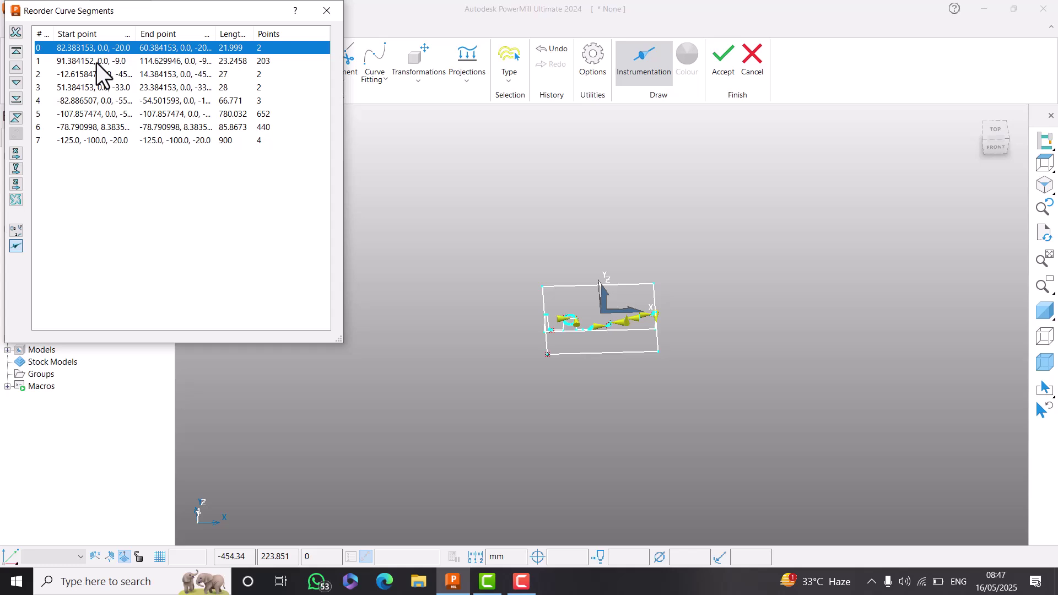
pyautogui.click(97, 63)
pyautogui.click(97, 76)
pyautogui.click(130, 88)
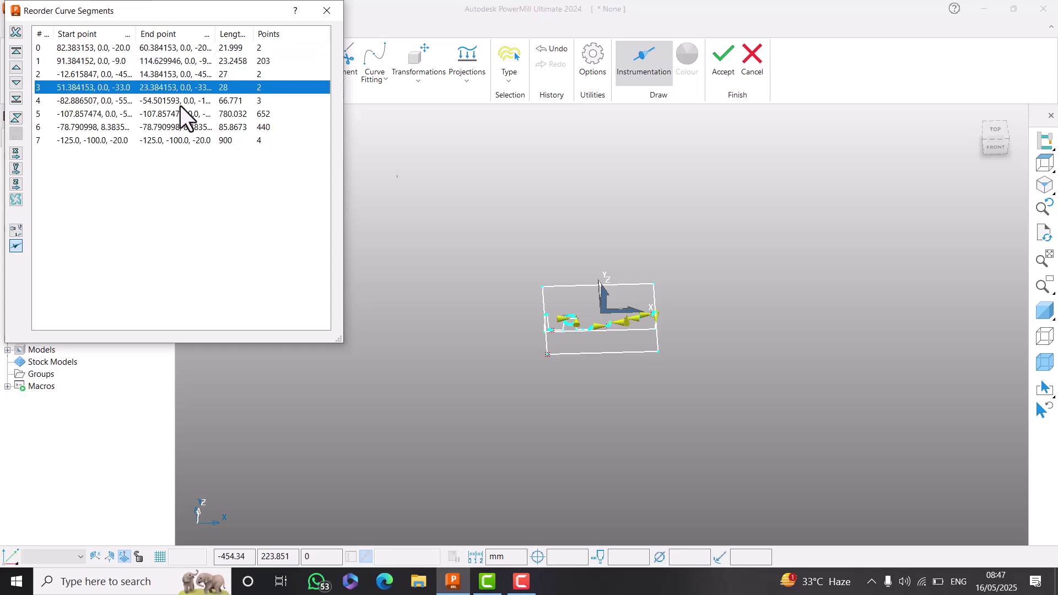
pyautogui.click(1045, 164)
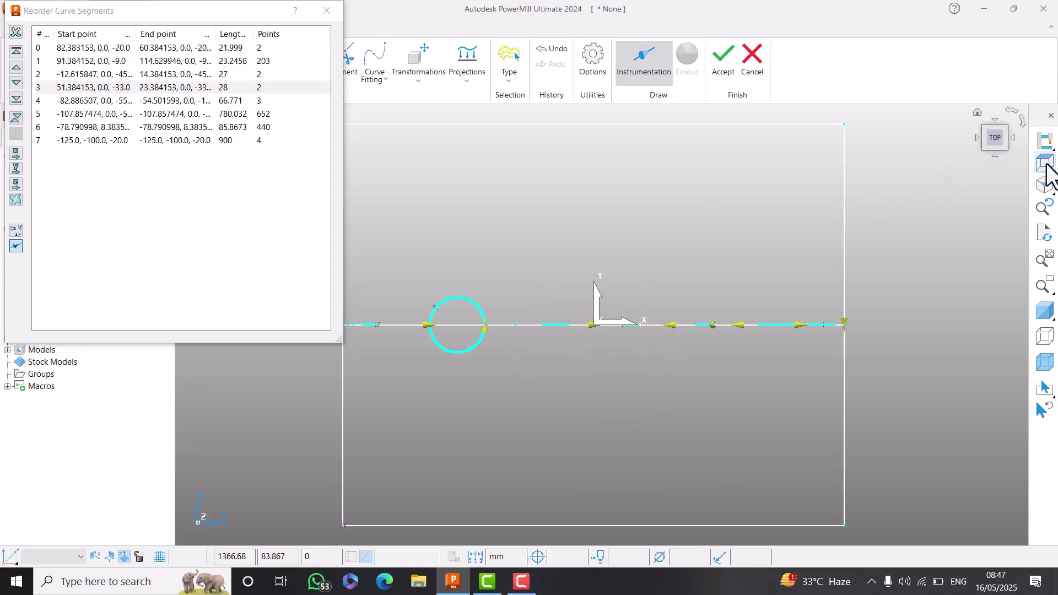
pyautogui.scroll(-4, 754, 353)
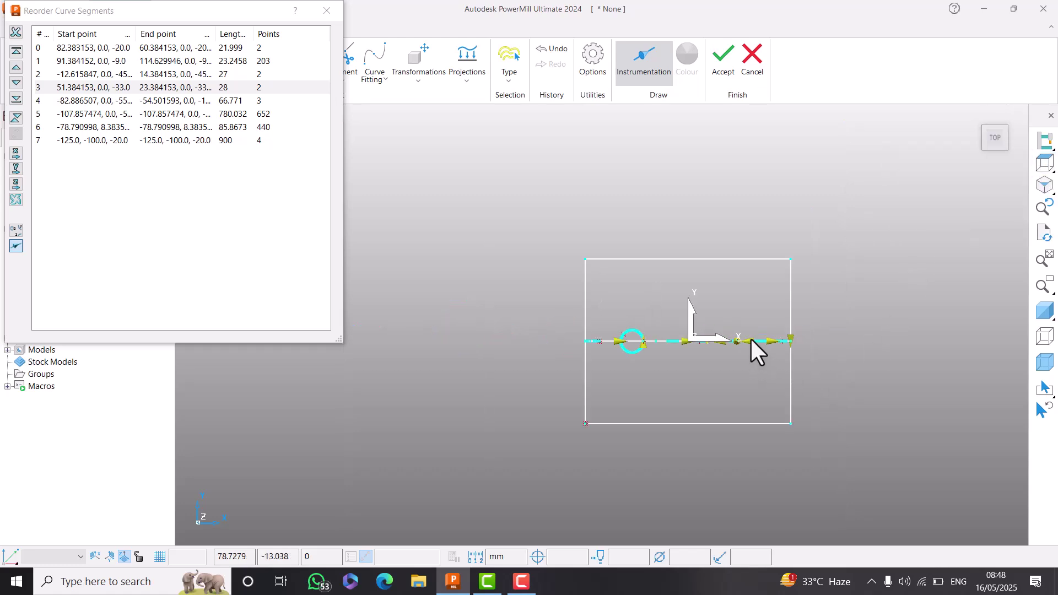
pyautogui.click(86, 116)
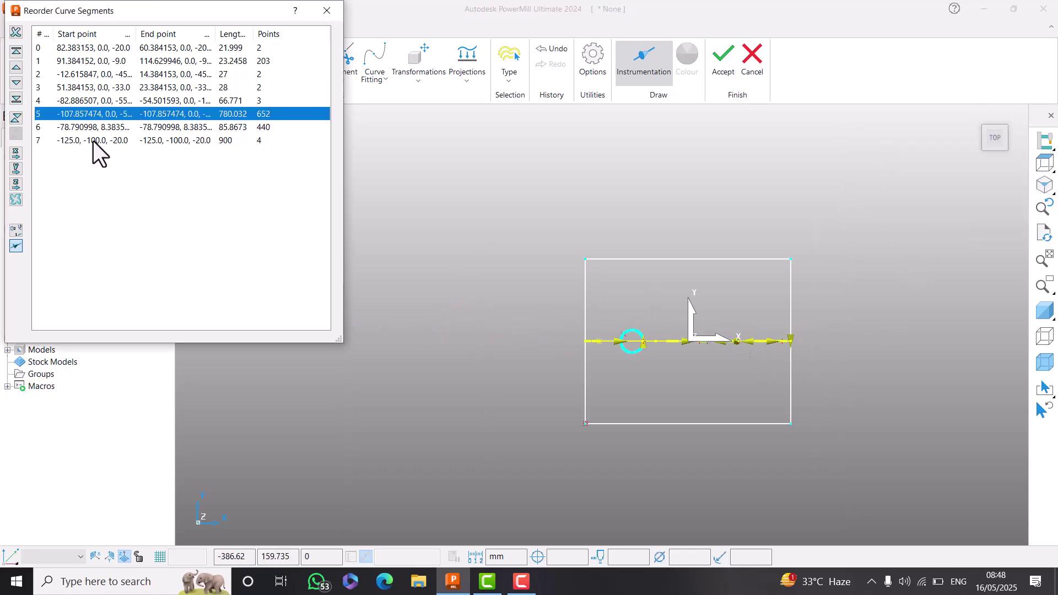
# - Move the 900 mm rectangle segment to the start of the segment order and close the list
pyautogui.click(94, 141)
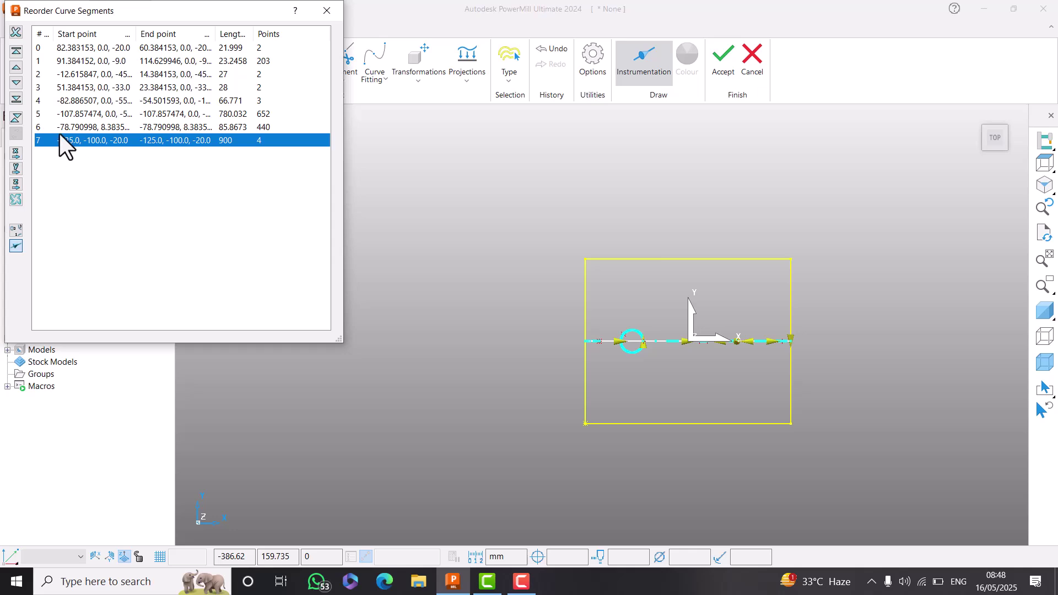
pyautogui.click(16, 51)
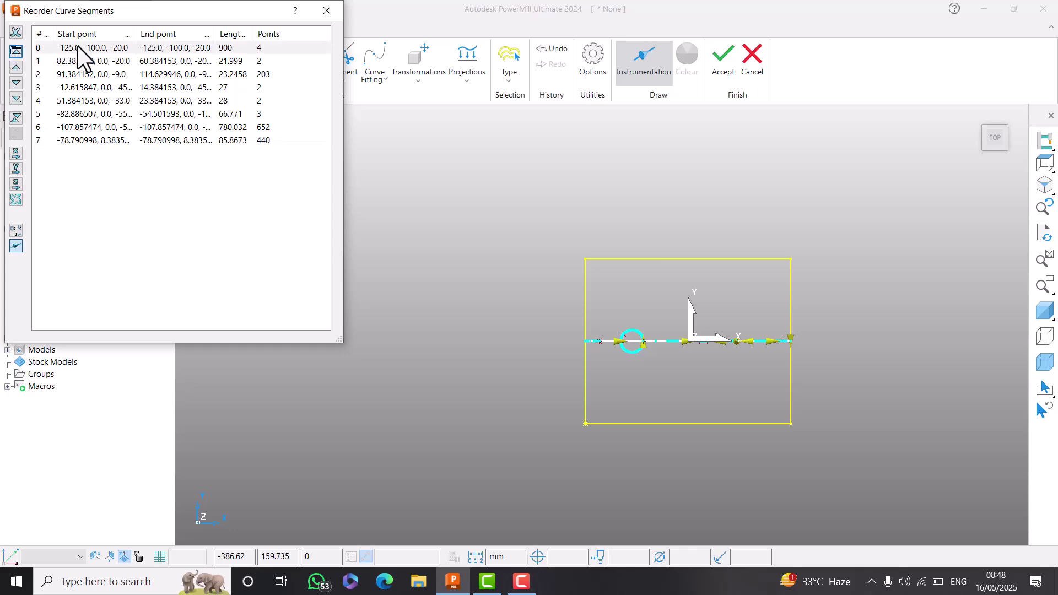
pyautogui.click(327, 10)
pyautogui.moveTo(521, 405); pyautogui.dragTo(838, 302, button='middle')
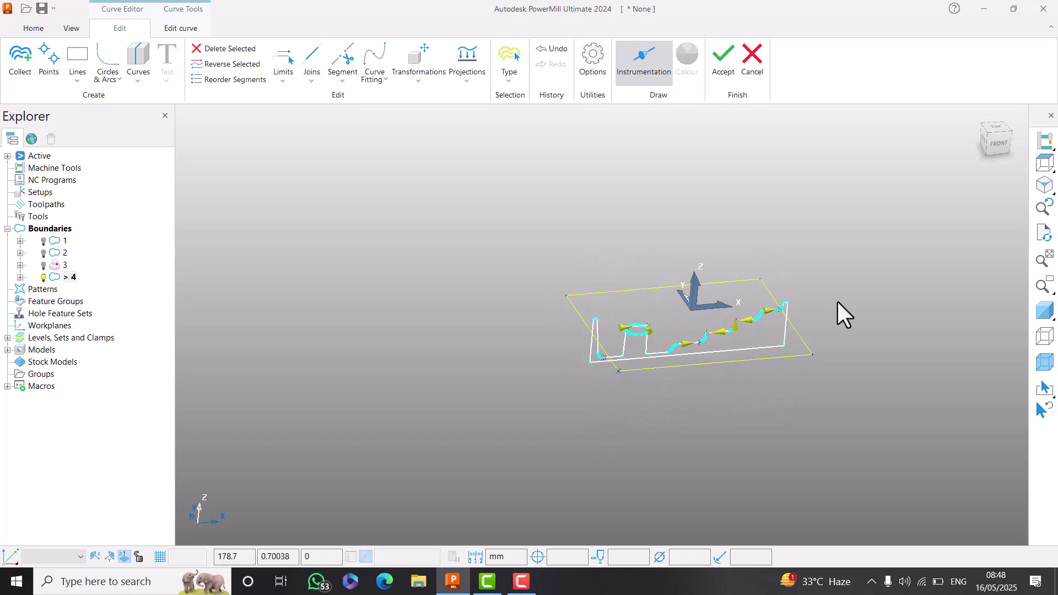
# - Delete the large outer rectangle from the boundary
pyautogui.scroll(4, 694, 283)
pyautogui.scroll(-3, 589, 262)
pyautogui.click(570, 260)
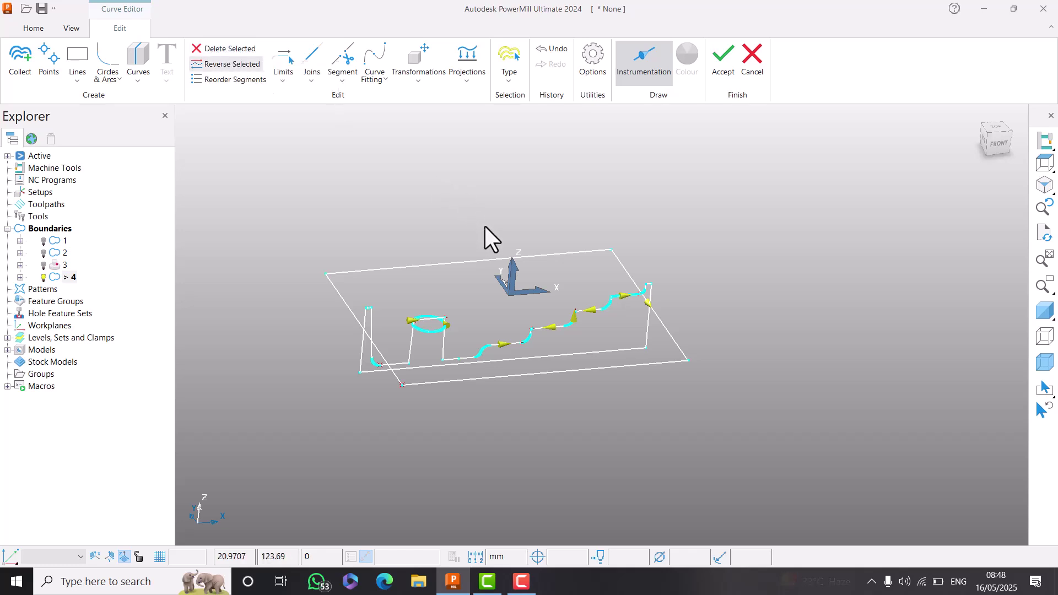
pyautogui.click(441, 265)
pyautogui.click(230, 52)
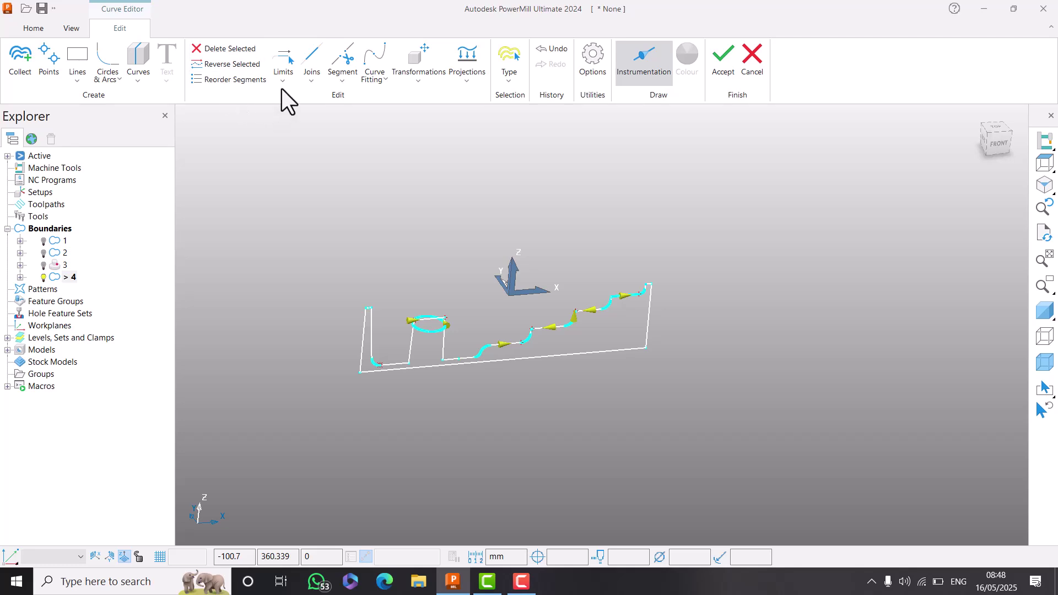
pyautogui.click(281, 74)
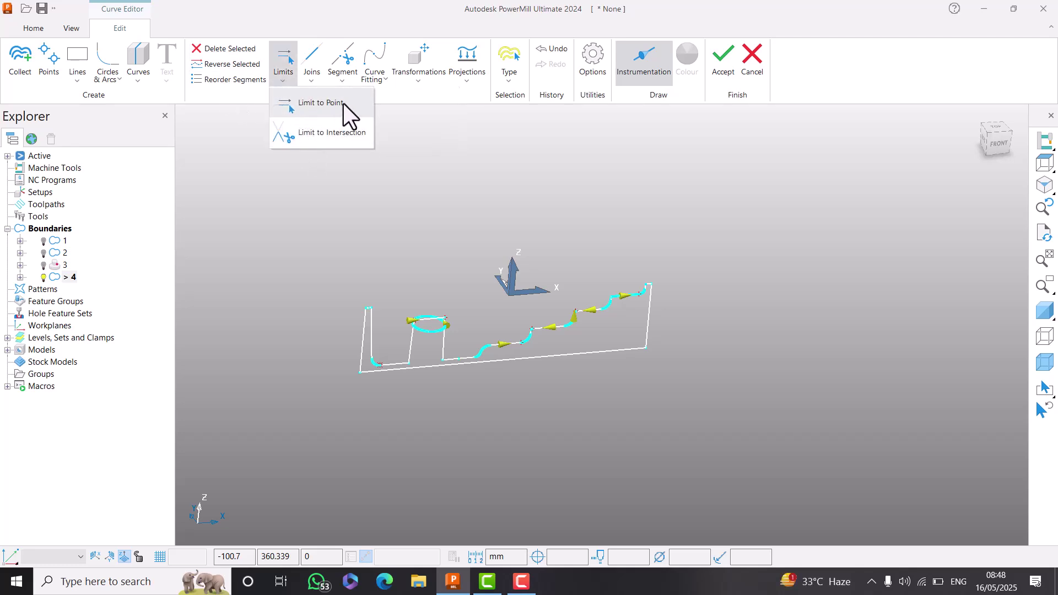
pyautogui.click(724, 229)
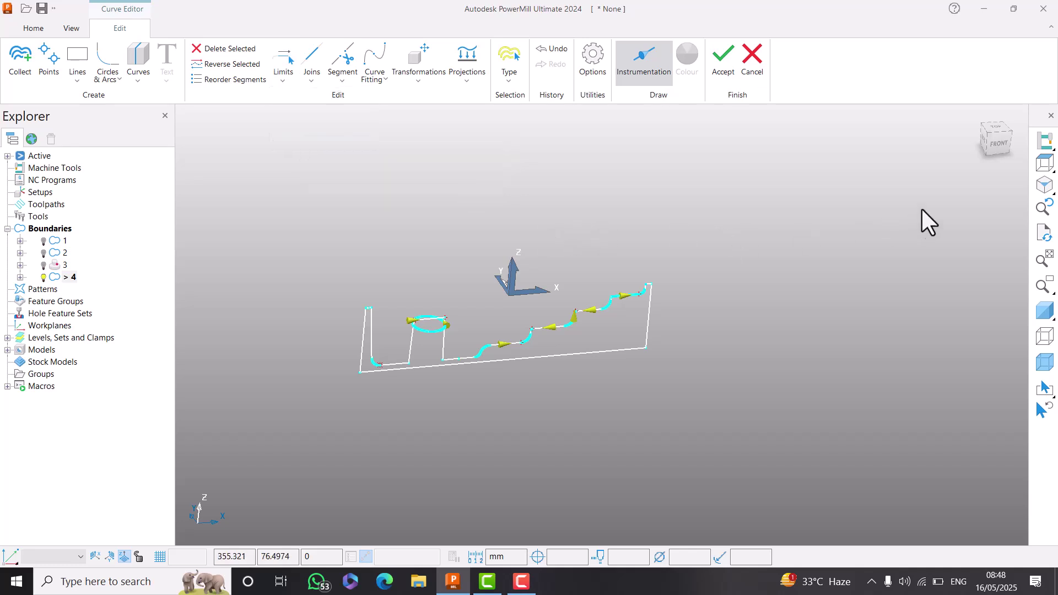
# - Draw an open four-segment polyline above the circle in top view, starting about 56 mm horizontally and ending across its first segment
pyautogui.click(1046, 164)
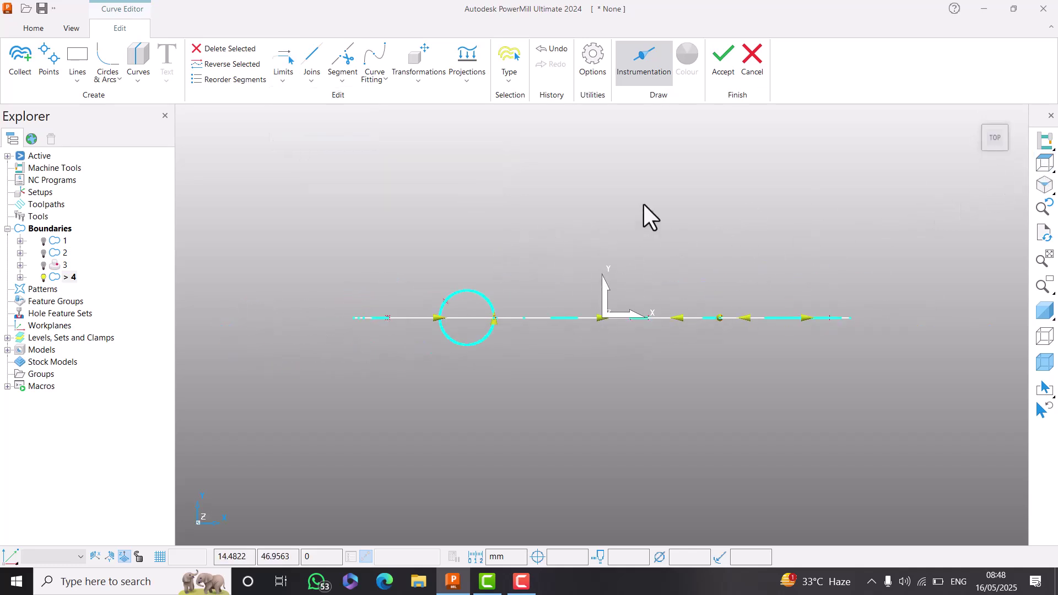
pyautogui.scroll(4, 644, 205)
pyautogui.click(80, 82)
pyautogui.click(86, 107)
pyautogui.click(313, 228)
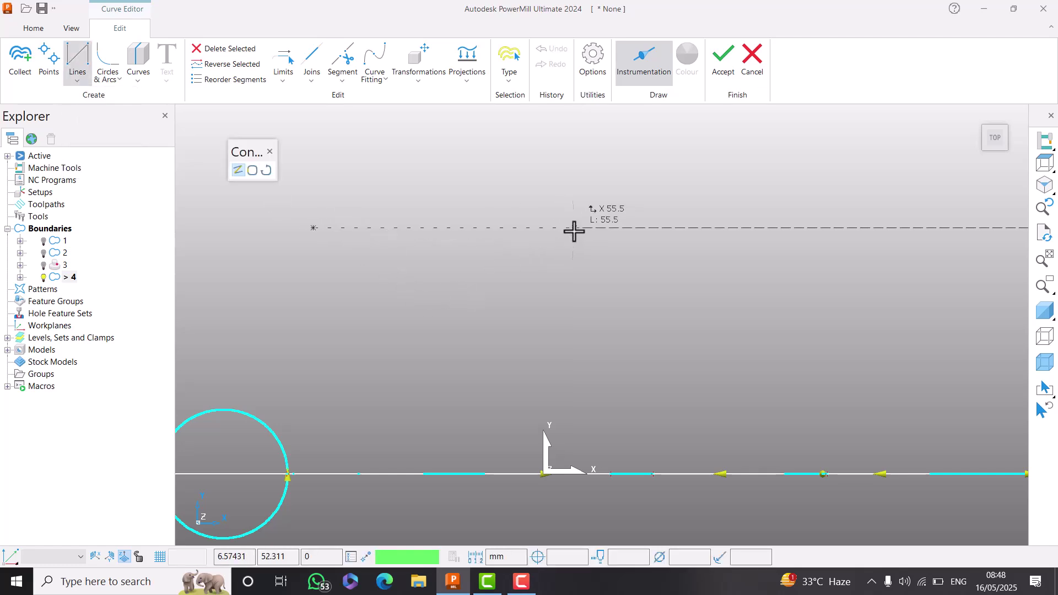
pyautogui.click(577, 228)
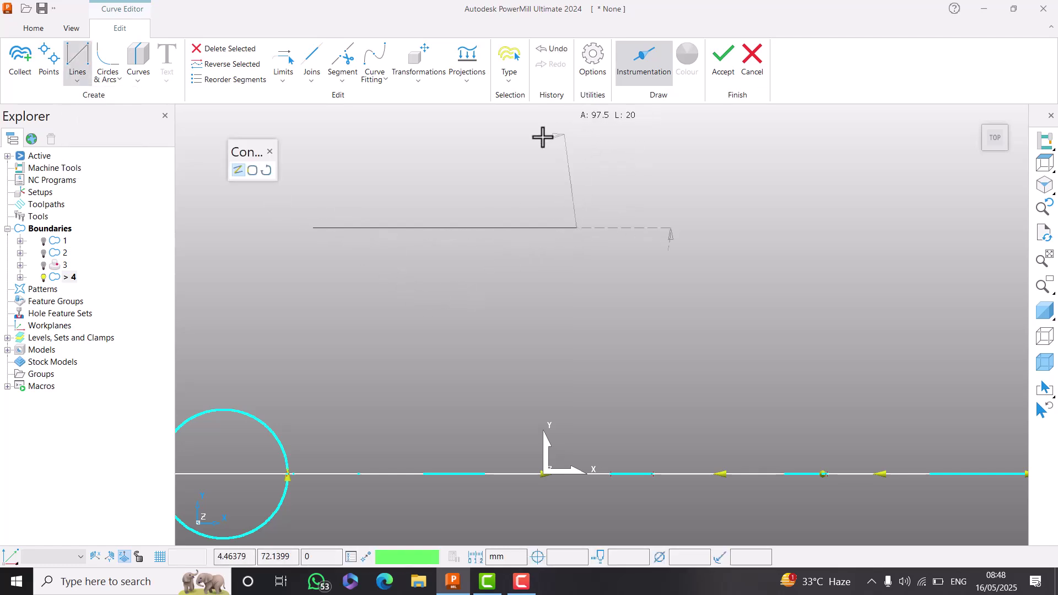
pyautogui.click(585, 131)
pyautogui.click(385, 132)
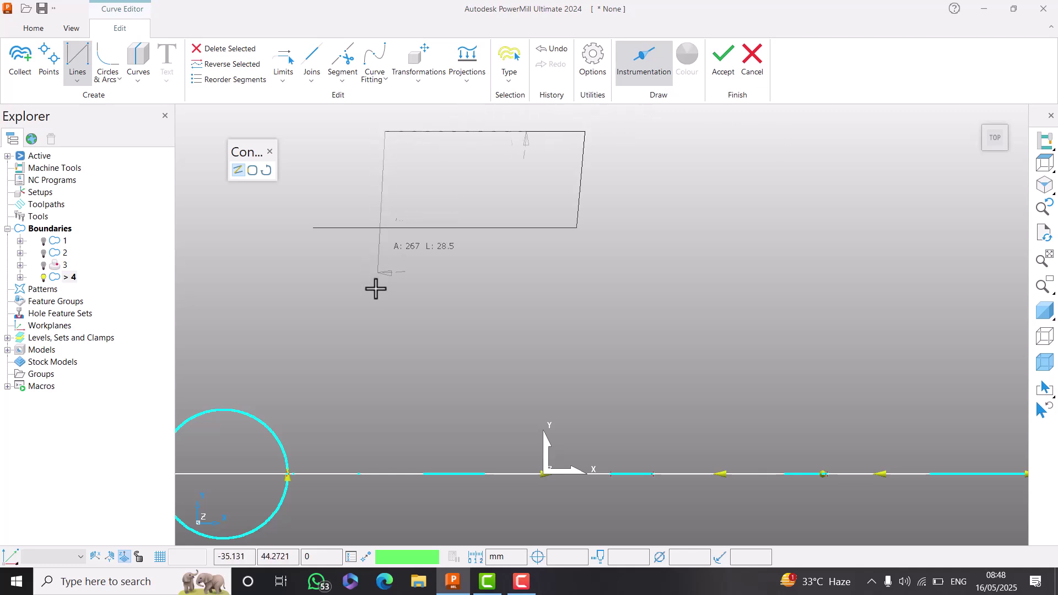
pyautogui.click(373, 305)
pyautogui.click(270, 152)
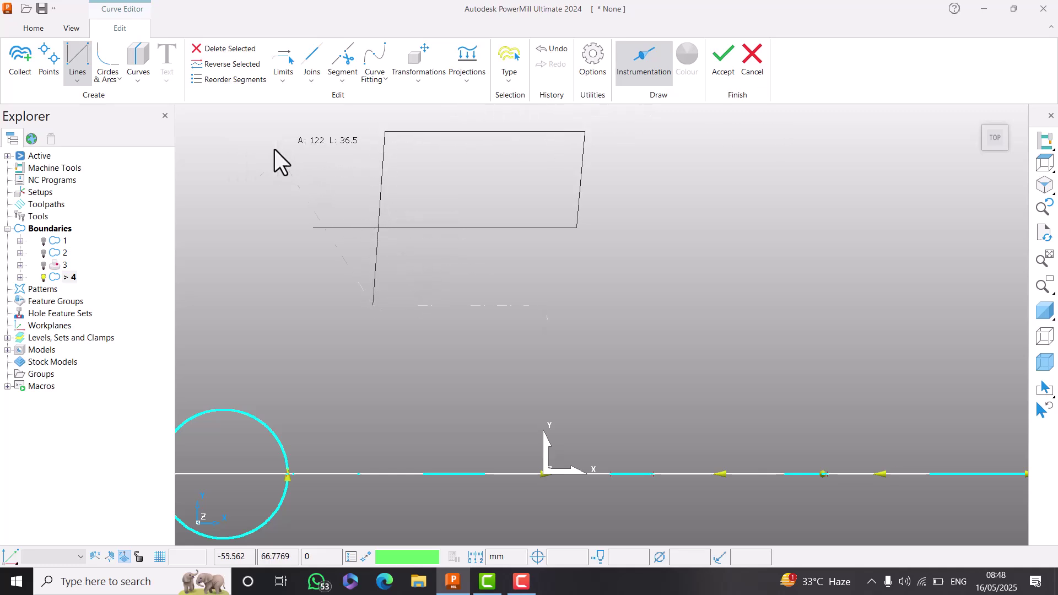
# - Draw a single horizontal line between the new polyline and the long profile line
pyautogui.click(78, 82)
pyautogui.click(93, 137)
pyautogui.click(506, 326)
pyautogui.click(728, 326)
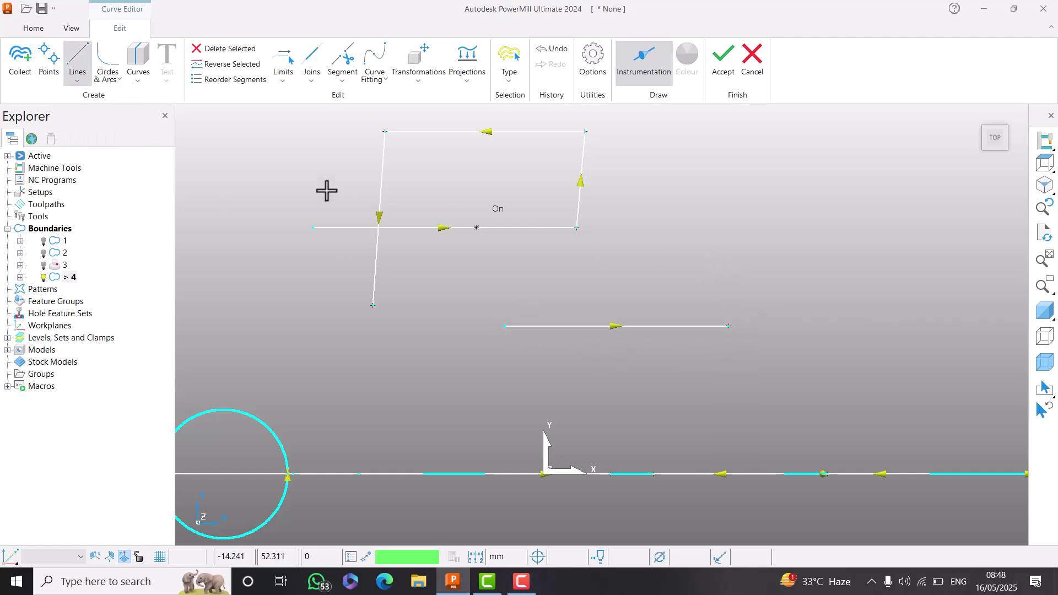
# - Turn off the Instrumentation display and shorten the single horizontal line slightly at its start using Limit to Point
pyautogui.click(281, 71)
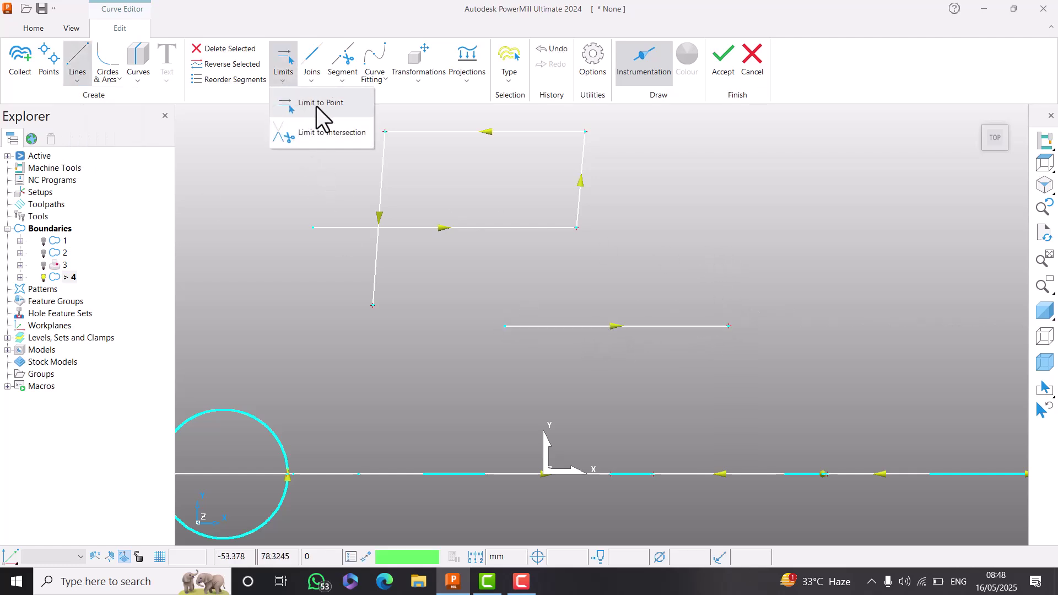
pyautogui.click(318, 104)
pyautogui.click(634, 325)
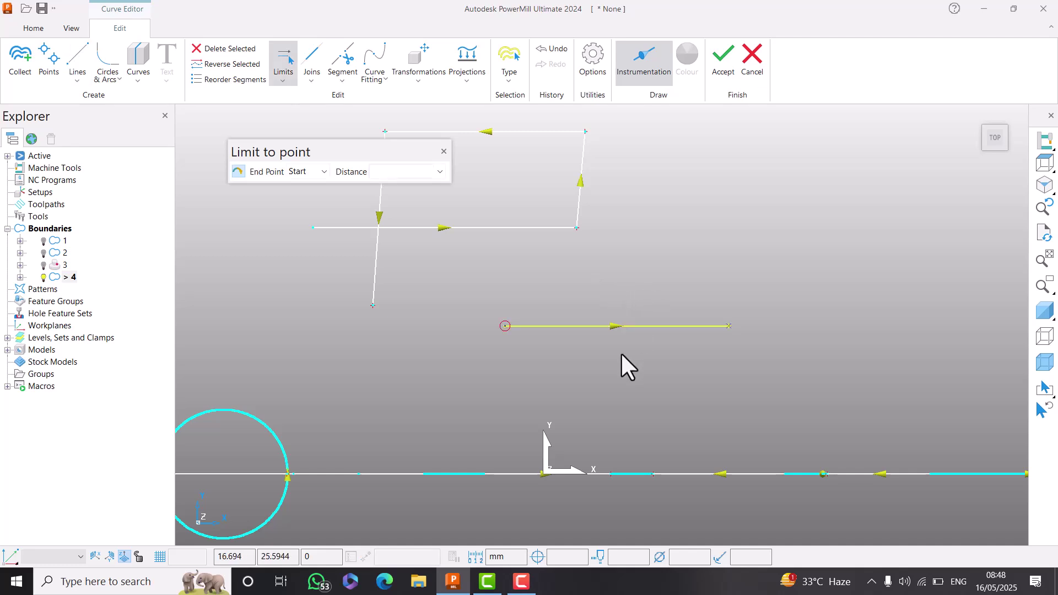
pyautogui.click(641, 82)
pyautogui.moveTo(506, 326)
pyautogui.mouseDown()
pyautogui.moveTo(428, 326)
pyautogui.moveTo(523, 326)
pyautogui.mouseUp()
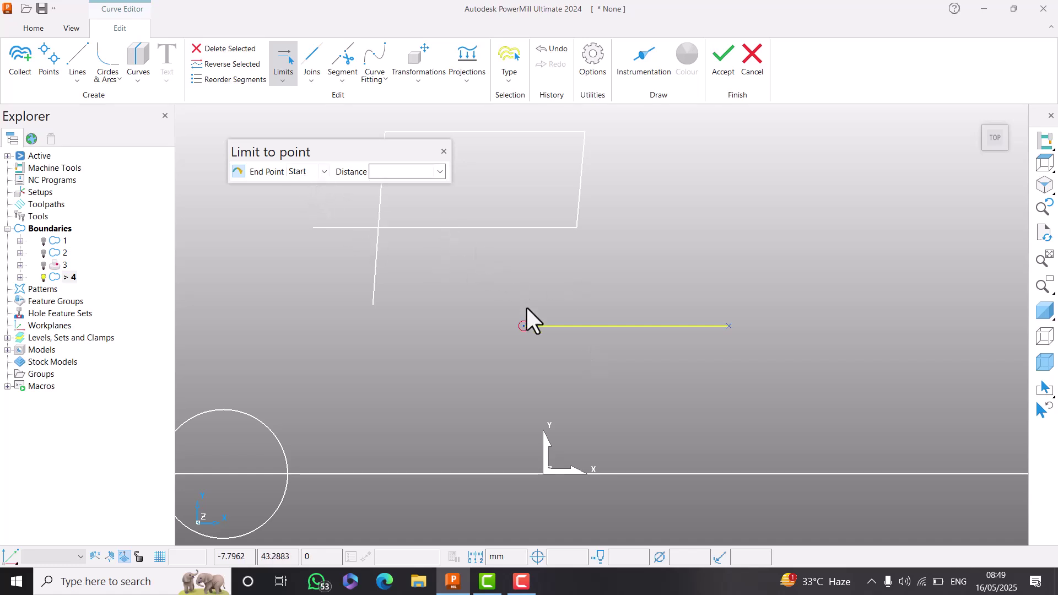
# - Extend the line's start by a distance of 50 mm, and shorten it again with -50 mm
pyautogui.click(413, 175)
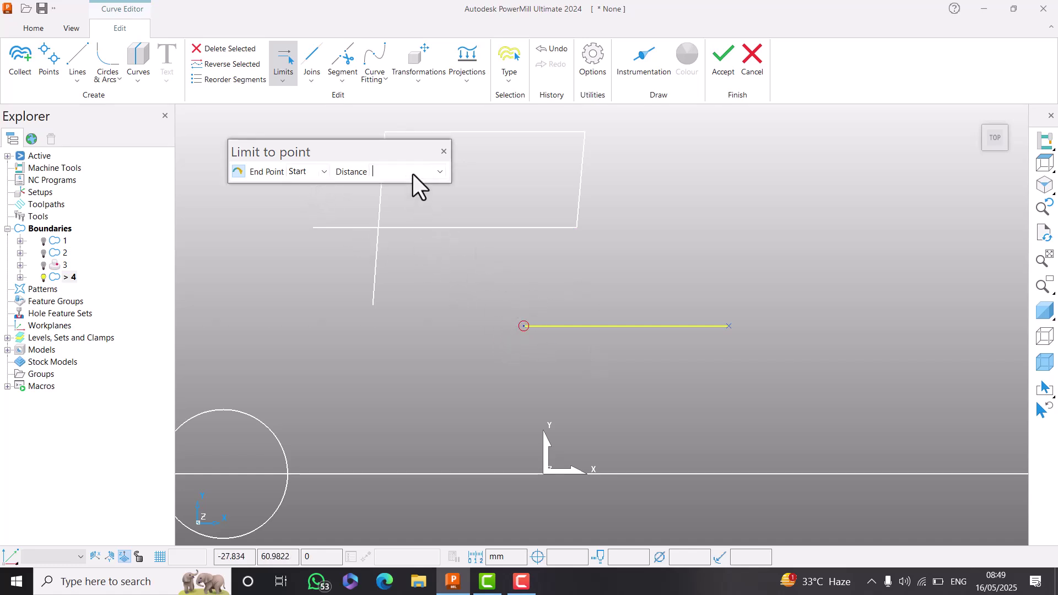
pyautogui.write('50')
pyautogui.press('Return')
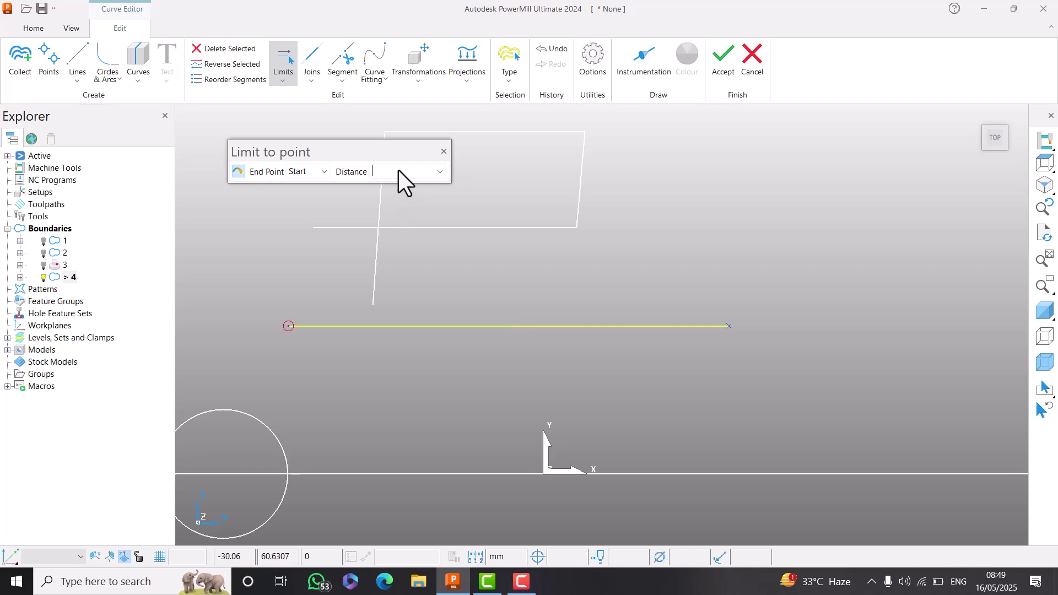
pyautogui.write('-50')
pyautogui.press('Return')
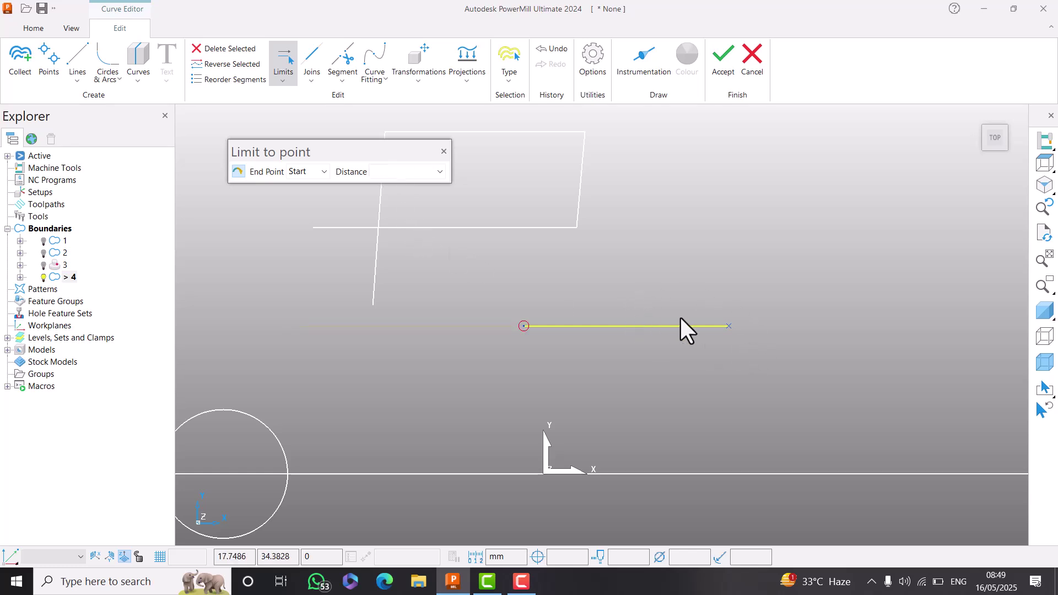
# - Extend the line at its End point by 20 mm, and shorten it again with -20 mm
pyautogui.click(309, 173)
pyautogui.click(305, 197)
pyautogui.click(423, 172)
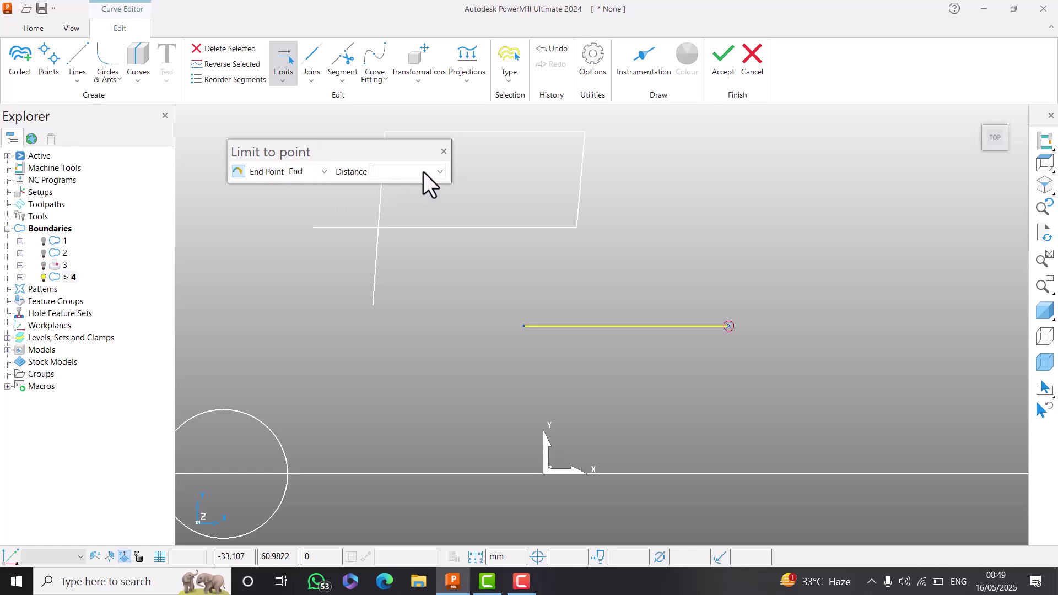
pyautogui.write('20')
pyautogui.press('Return')
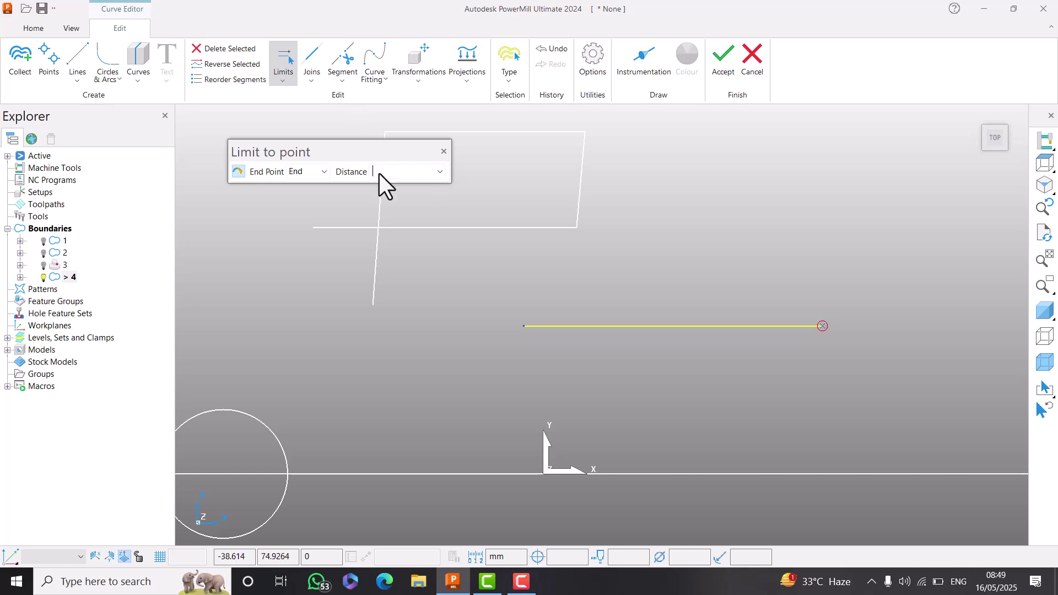
pyautogui.write('-20')
pyautogui.press('Return')
# - Extend the line by 20 mm with the end point option set to Both, and finish limiting
pyautogui.click(307, 208)
pyautogui.click(403, 174)
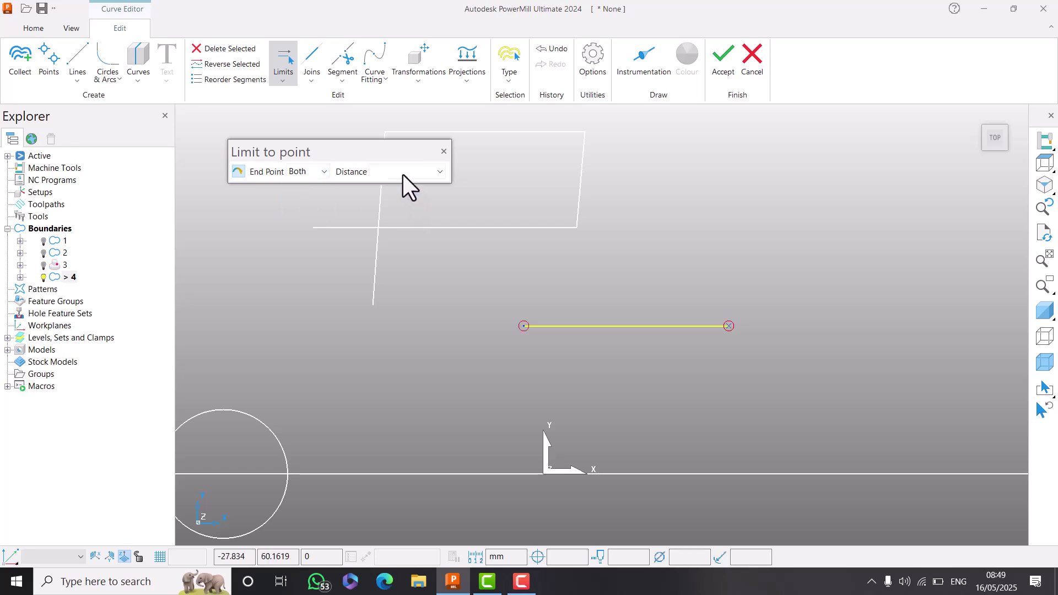
pyautogui.write('20')
pyautogui.press('Return')
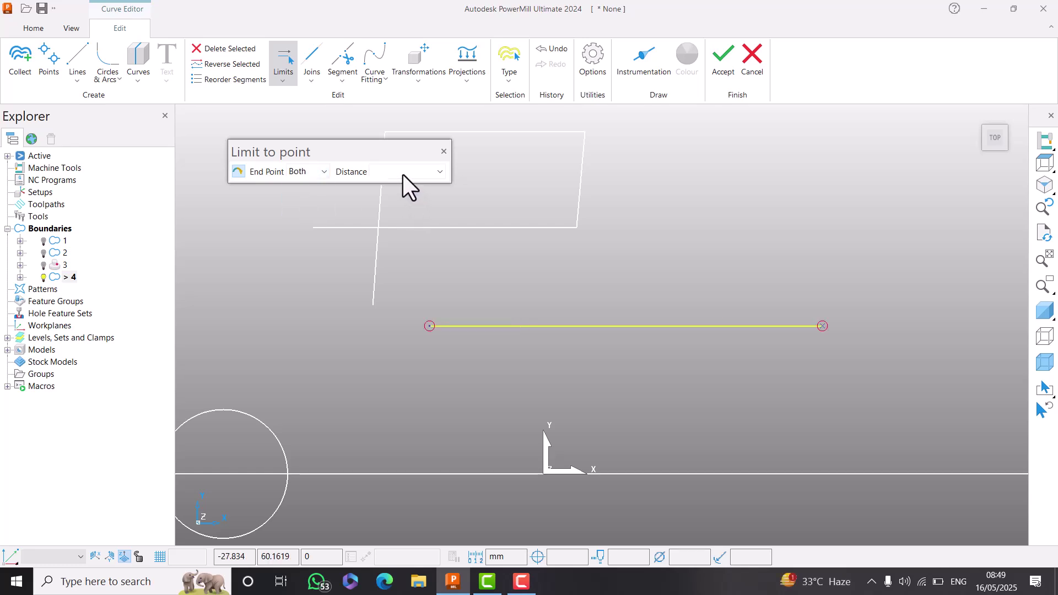
pyautogui.click(444, 151)
pyautogui.click(673, 364)
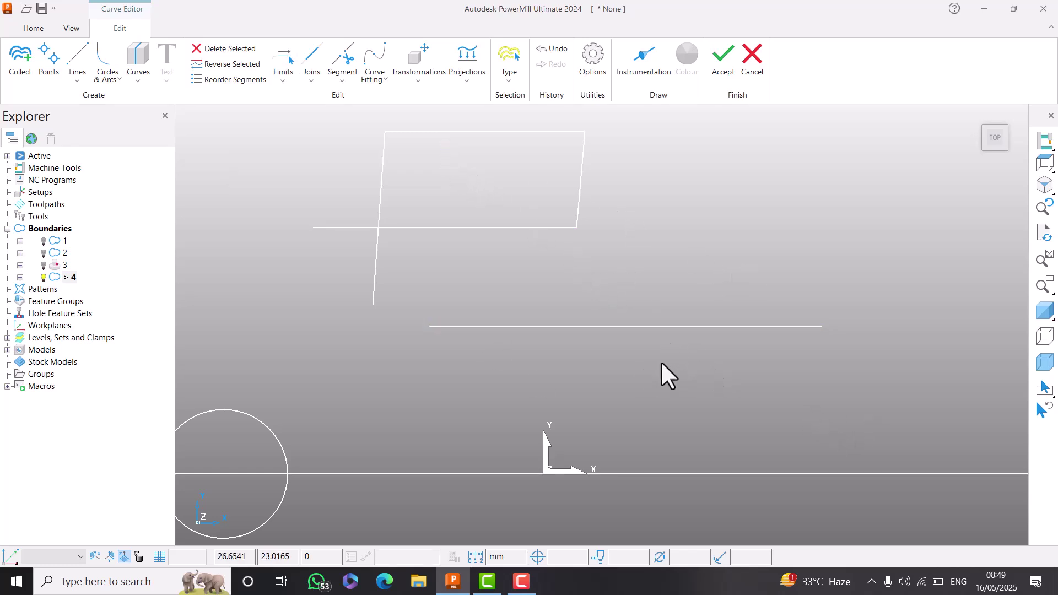
# - Trim the polyline's two overhanging ends at their crossing with Limit to Intersection
pyautogui.click(344, 81)
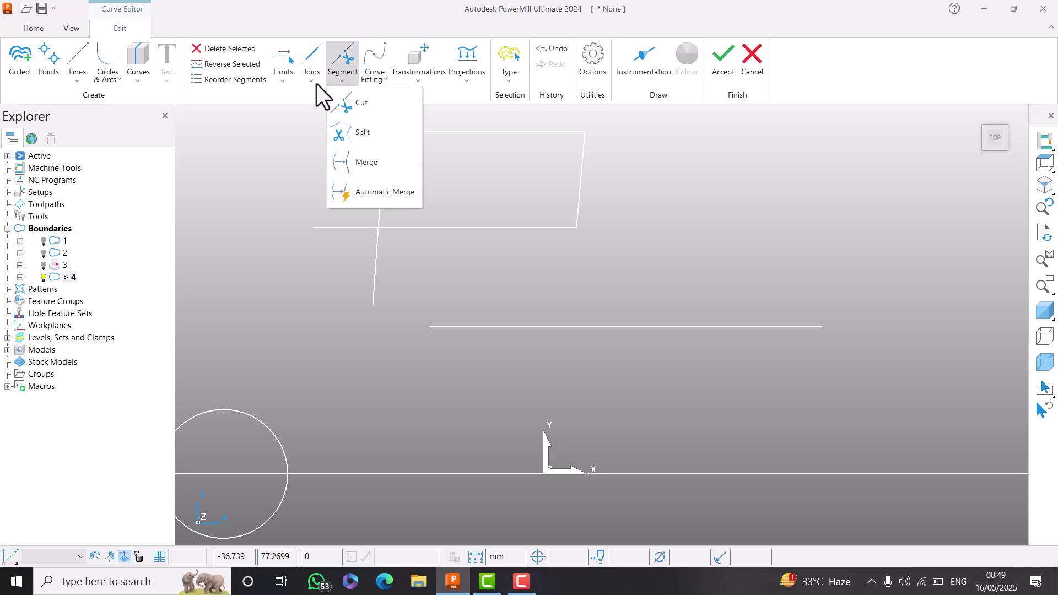
pyautogui.click(283, 81)
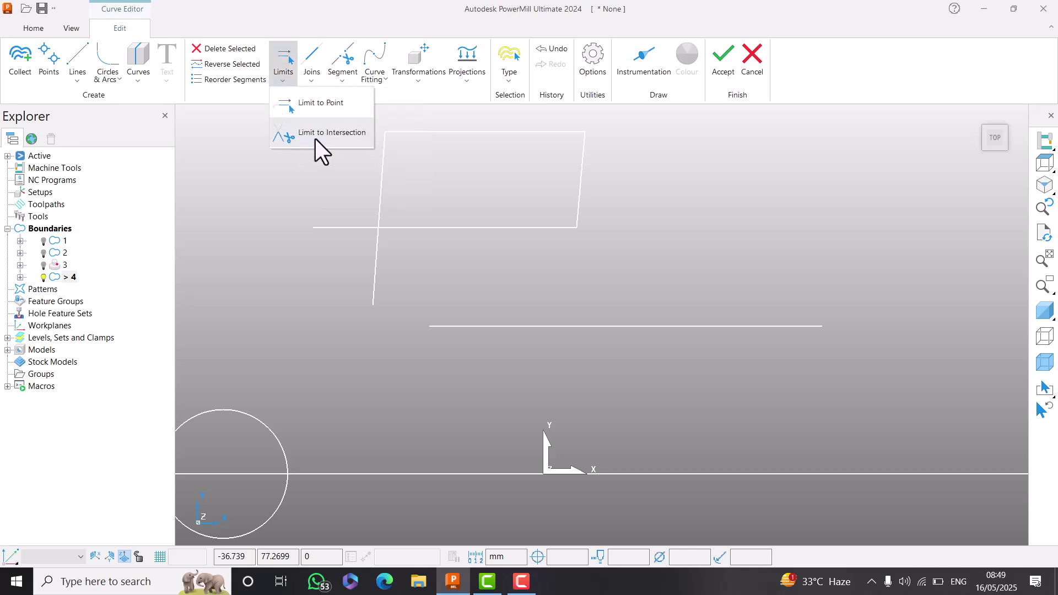
pyautogui.click(336, 136)
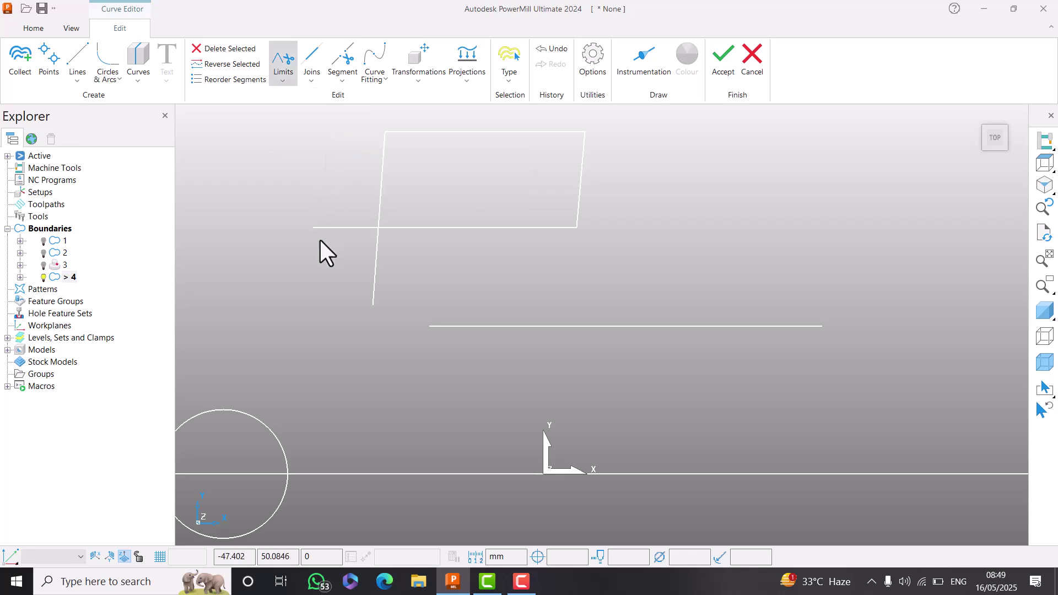
pyautogui.click(333, 227)
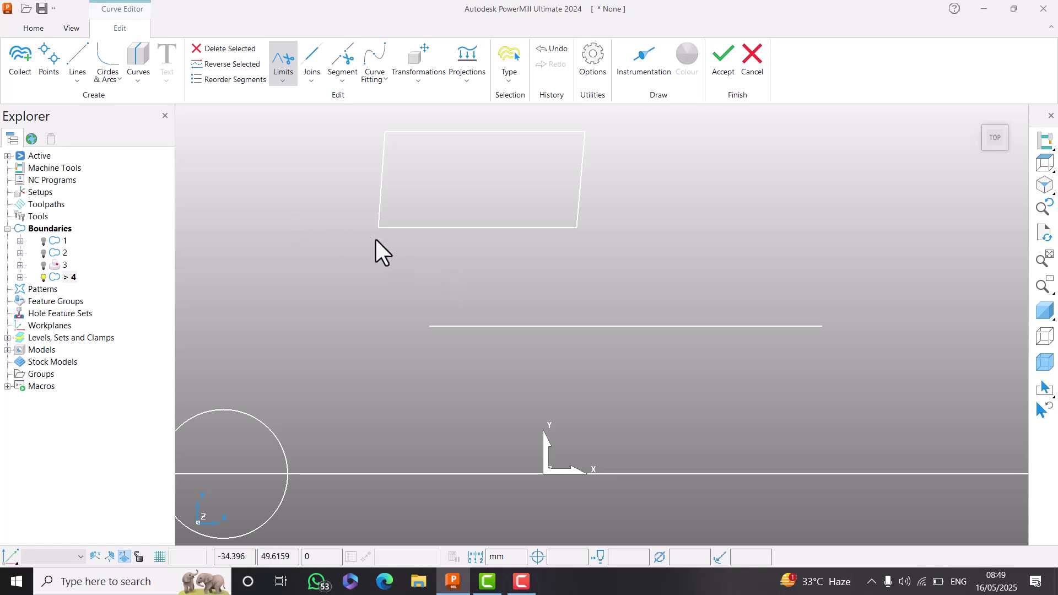
# - Draw two crossing diagonal lines, one across the quadrilateral's lower-right corner and one from inside it through the horizontal line below
pyautogui.click(87, 58)
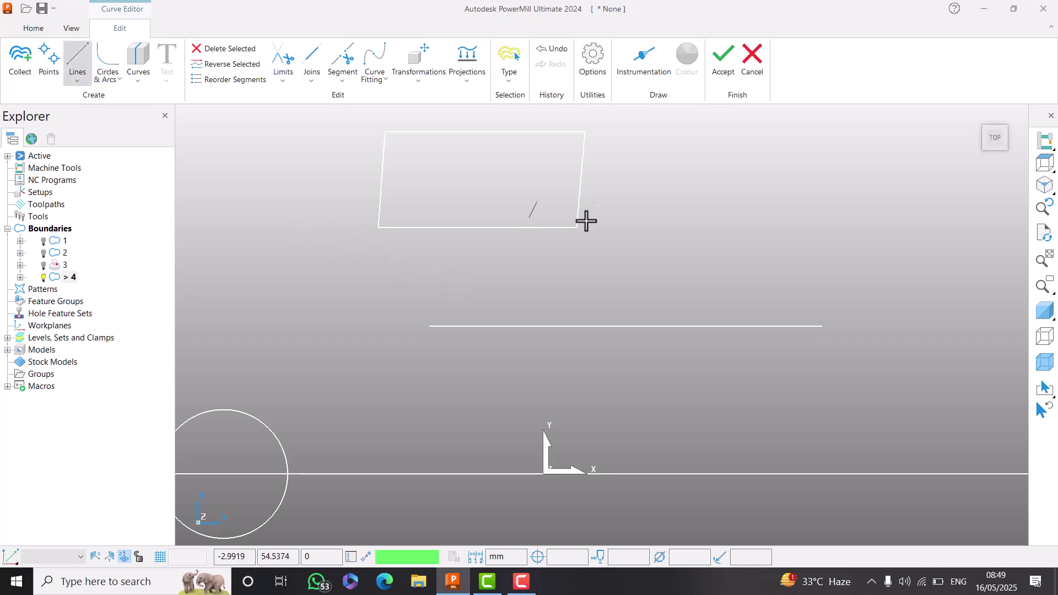
pyautogui.click(631, 150)
pyautogui.click(456, 247)
pyautogui.click(481, 161)
pyautogui.click(656, 377)
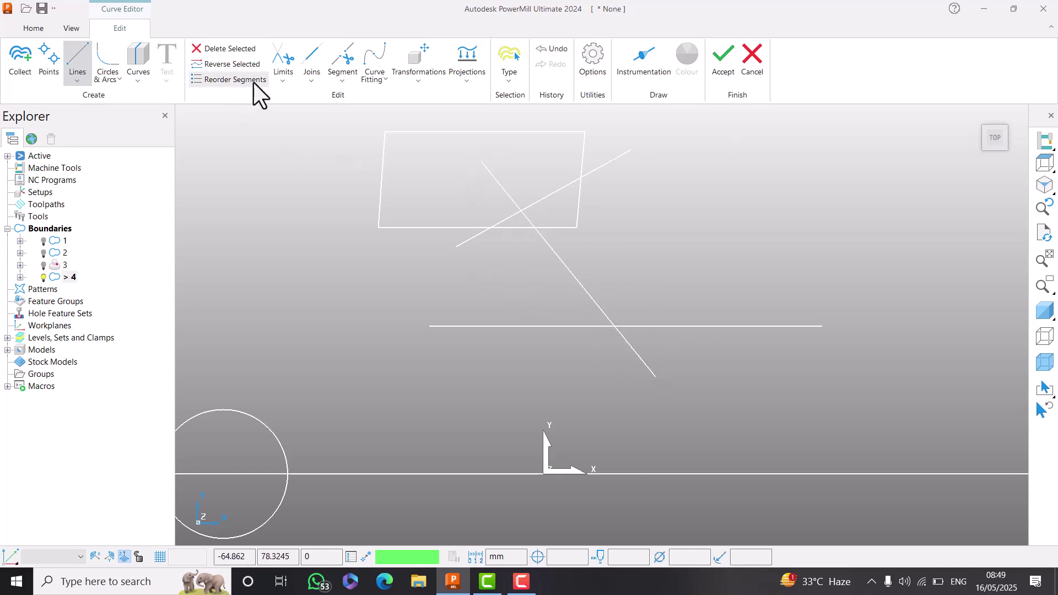
# - Trim the overhanging ends of both diagonals and the right part of the lower horizontal line with Limit to Intersection
pyautogui.click(279, 84)
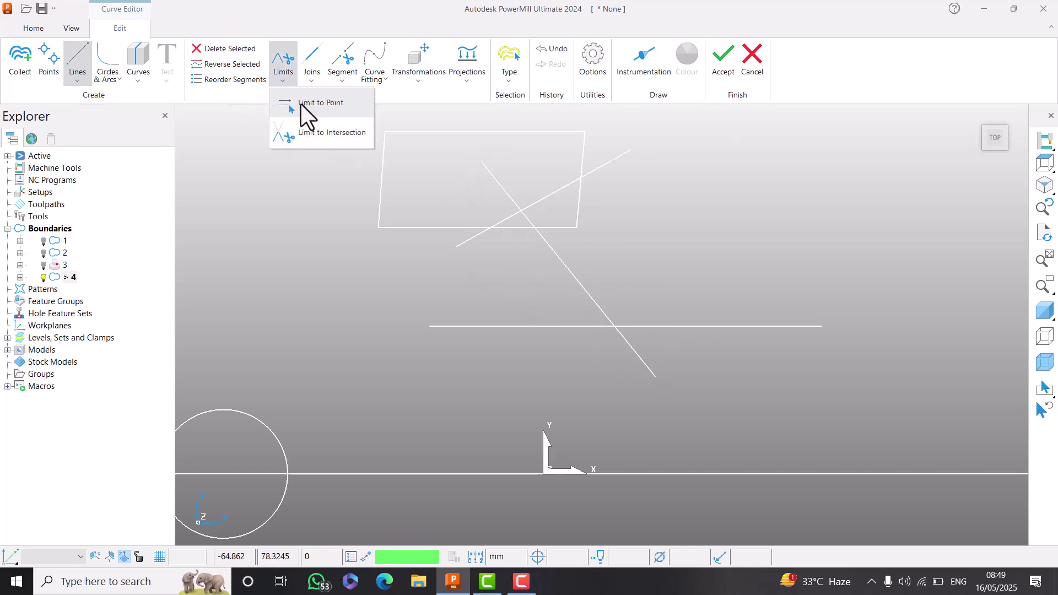
pyautogui.click(307, 132)
pyautogui.click(497, 166)
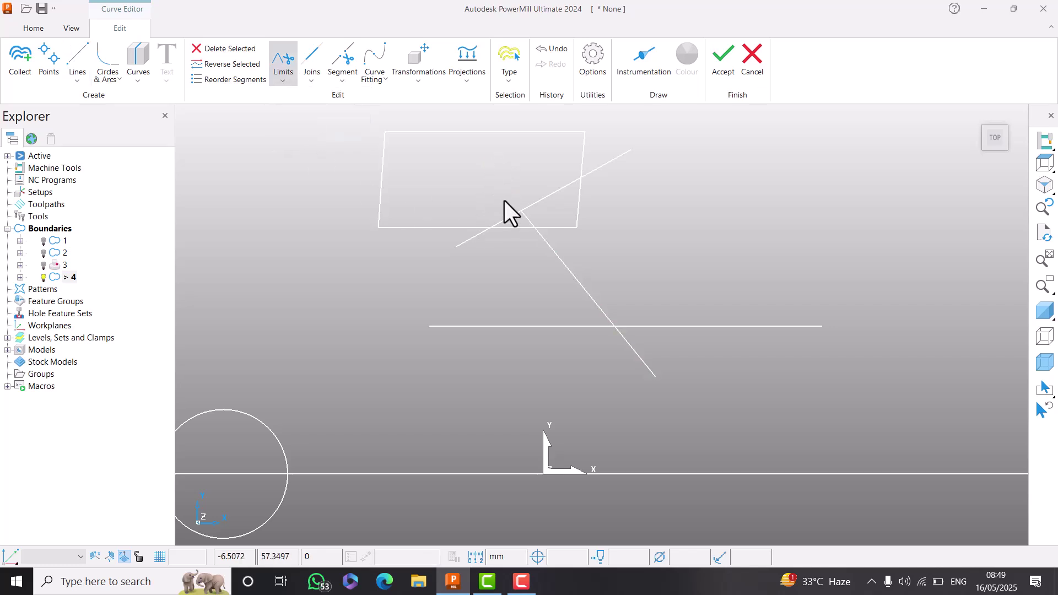
pyautogui.click(626, 155)
pyautogui.click(472, 237)
pyautogui.click(644, 355)
pyautogui.click(689, 326)
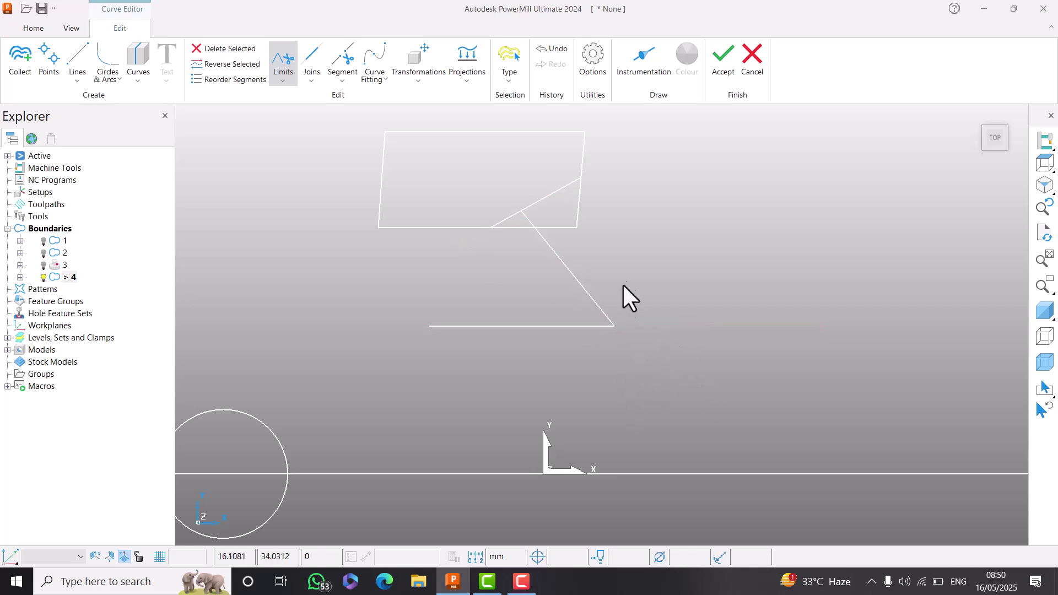
# - Trim away the quadrilateral's lower-right corner and the short diagonal's part below the crossing
pyautogui.click(579, 194)
pyautogui.click(568, 227)
pyautogui.click(509, 216)
# - Draw a steep line through the quadrilateral's bottom edge and the lower horizontal line, and trim its two overhanging ends
pyautogui.click(78, 57)
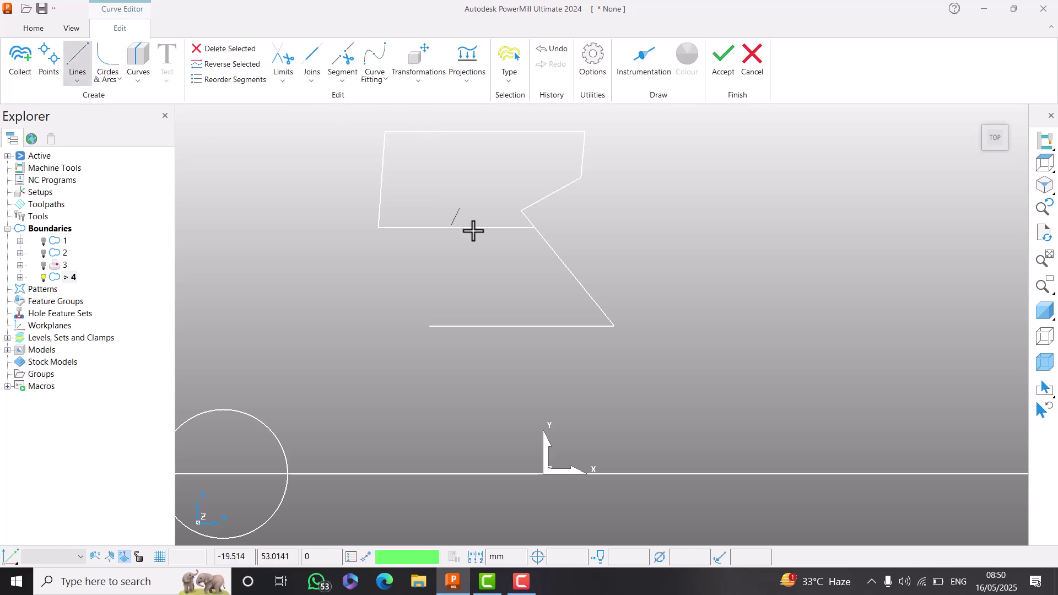
pyautogui.click(452, 188)
pyautogui.click(433, 365)
pyautogui.click(278, 49)
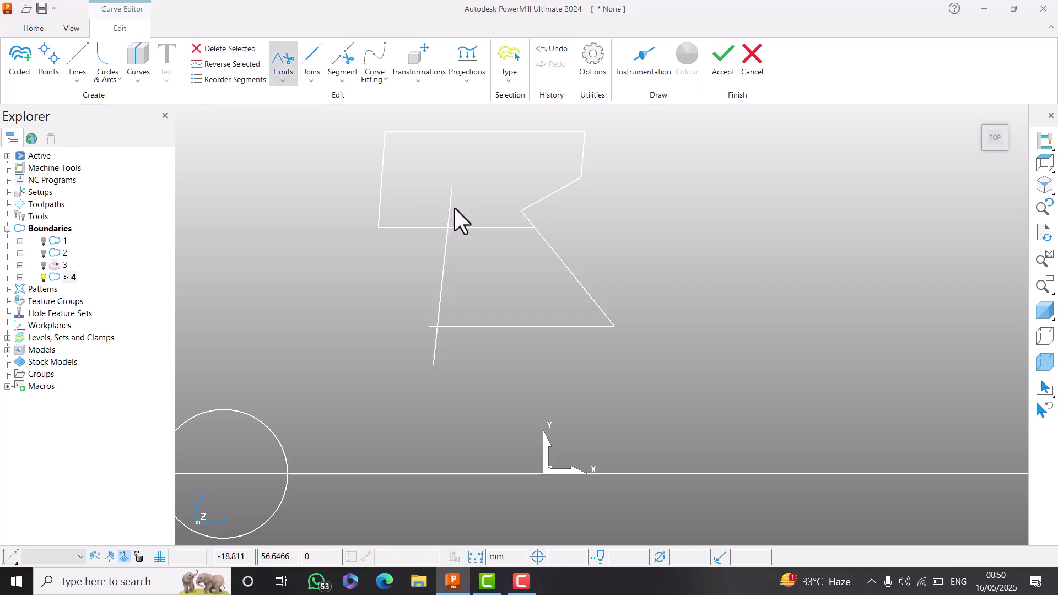
pyautogui.click(451, 205)
pyautogui.click(435, 346)
# - Trim the rear half of the circle at its intersections with the profile
pyautogui.moveTo(593, 325); pyautogui.dragTo(324, 343, button='middle')
pyautogui.scroll(6, 344, 347)
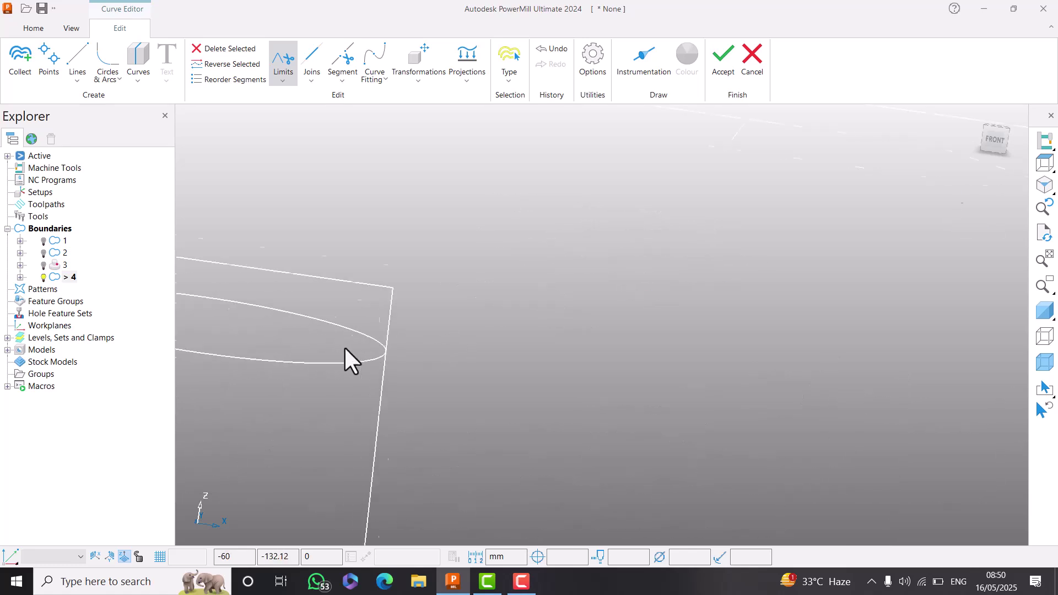
pyautogui.click(380, 331)
pyautogui.scroll(-10, 375, 331)
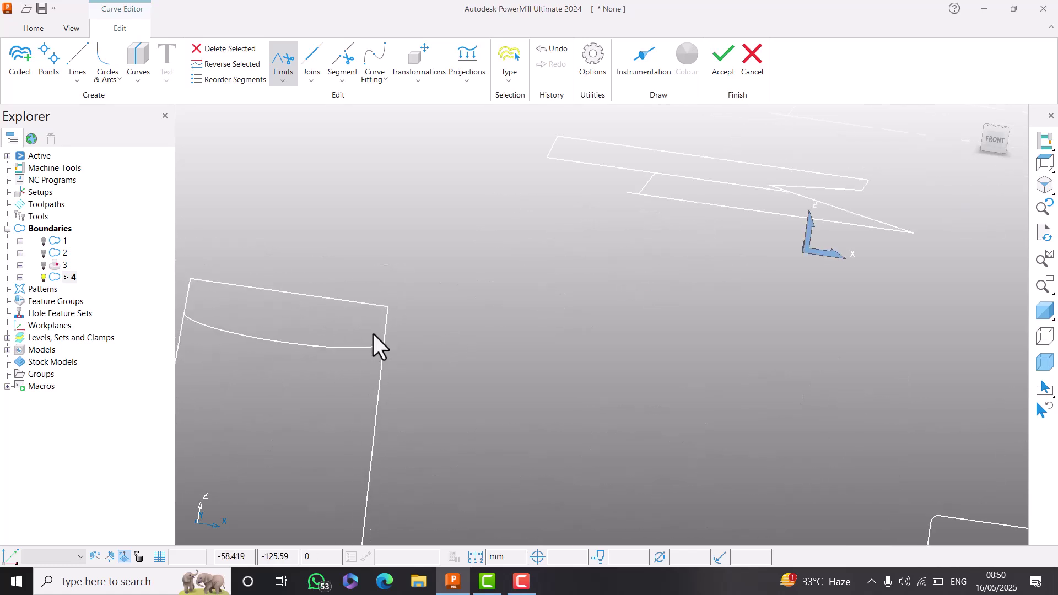
# - Trim the lower line's left stub and the inner edge between the steep line and the diagonal, leaving one closed outline
pyautogui.moveTo(490, 241); pyautogui.dragTo(465, 310, button='middle')
pyautogui.click(451, 303)
pyautogui.click(1040, 168)
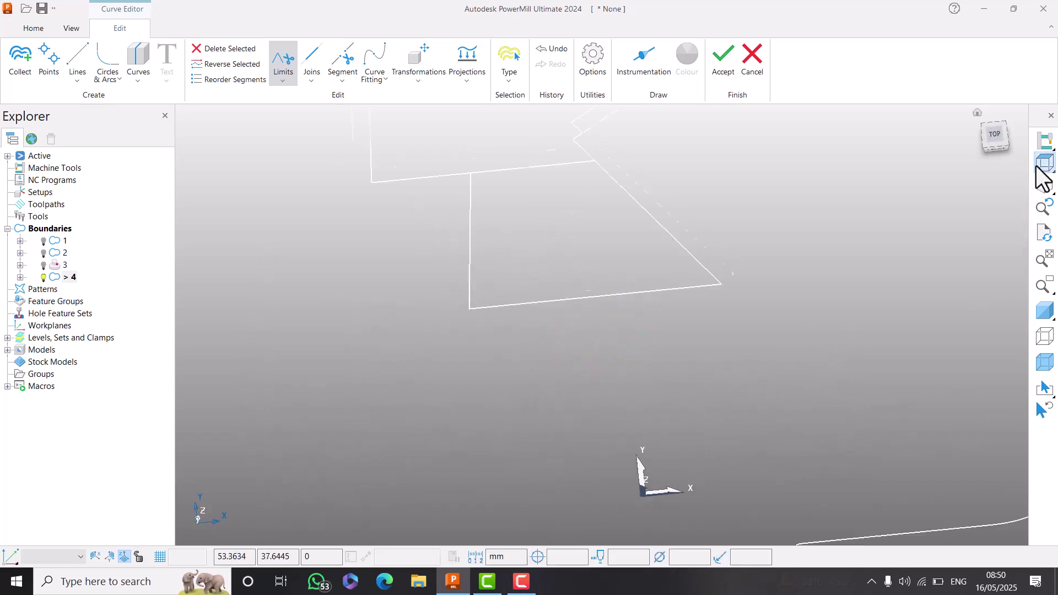
pyautogui.scroll(4, 585, 259)
pyautogui.scroll(-4, 551, 254)
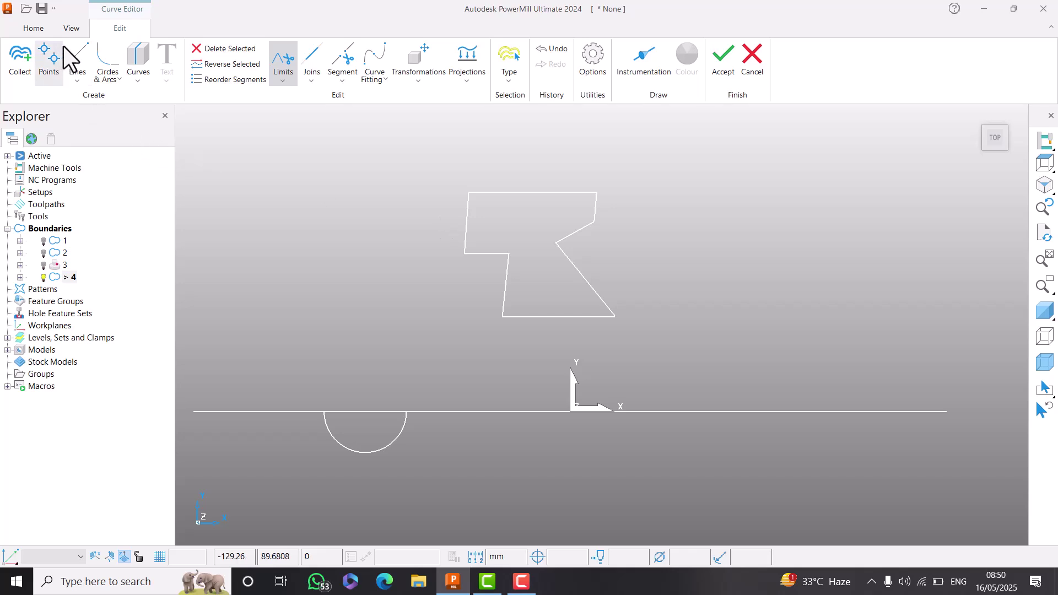
# - Draw a nearly vertical line crossing the long horizontal profile line to the right of the workplane origin
pyautogui.click(75, 58)
pyautogui.click(721, 329)
pyautogui.click(727, 502)
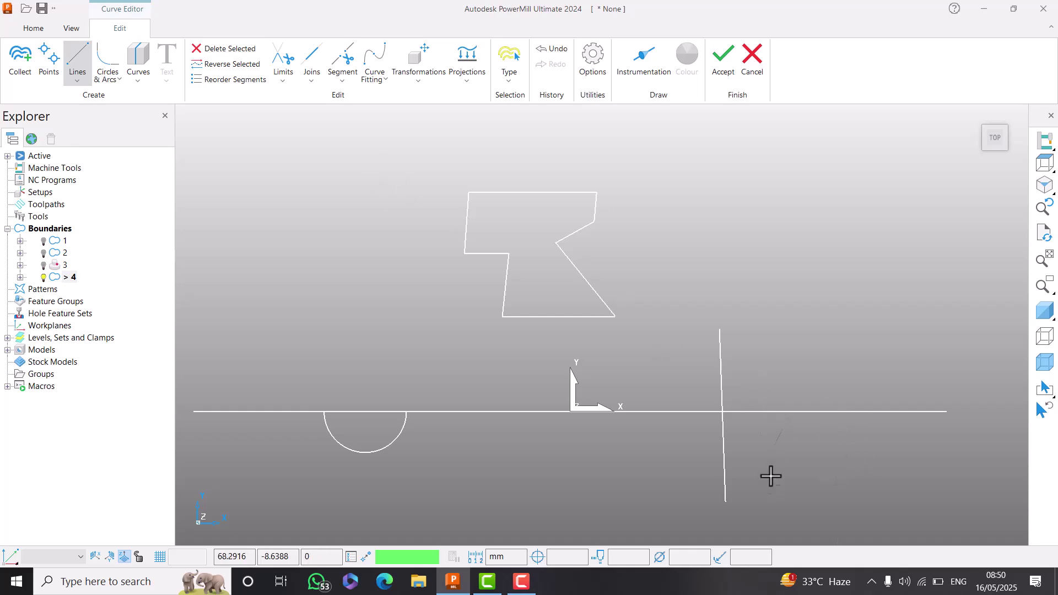
# - Inspect the nearly vertical line against the profile in 3D and remove it with the limit tool
pyautogui.moveTo(768, 485); pyautogui.dragTo(617, 329, button='middle')
pyautogui.moveTo(775, 341); pyautogui.dragTo(576, 317, button='middle')
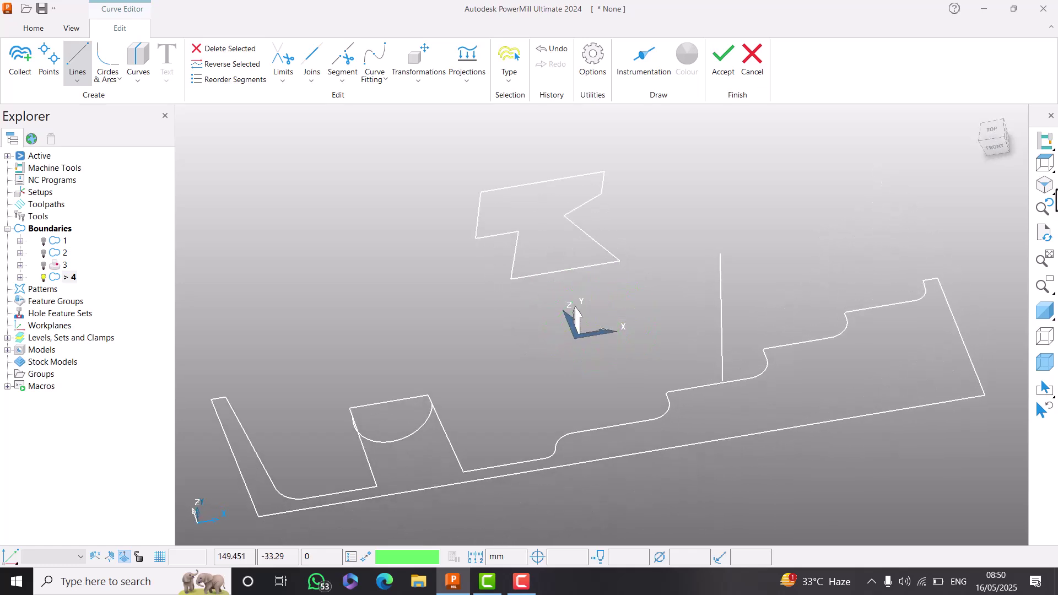
pyautogui.click(1045, 163)
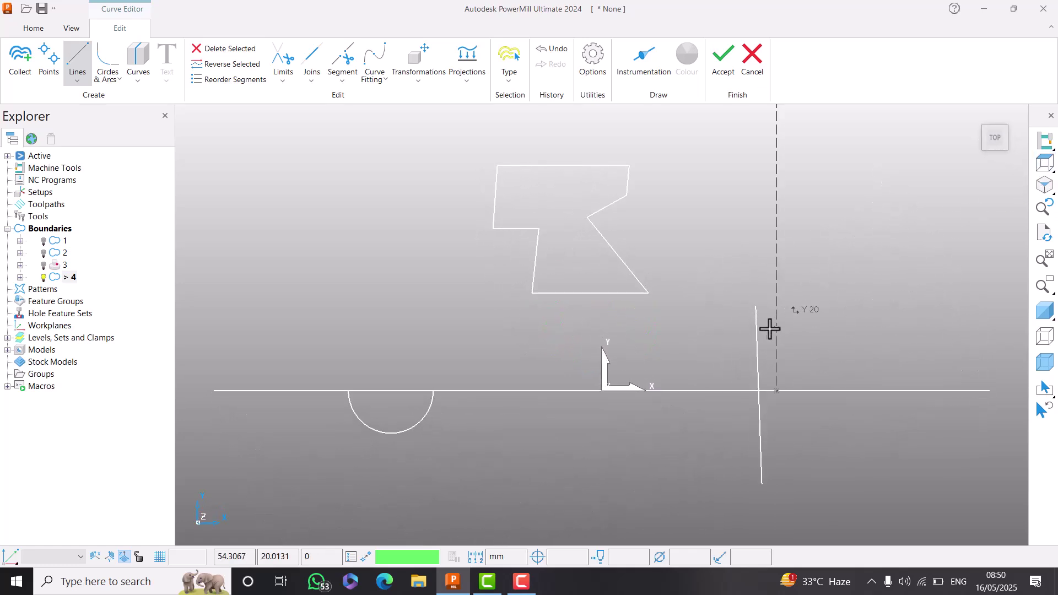
pyautogui.click(283, 59)
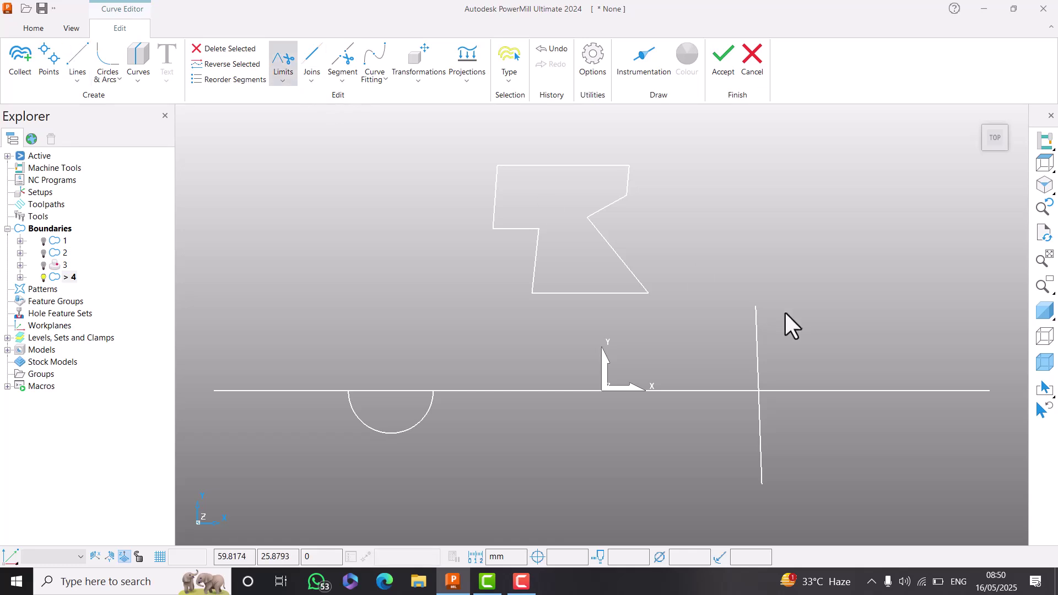
pyautogui.click(759, 324)
pyautogui.moveTo(529, 437); pyautogui.dragTo(306, 134, button='middle')
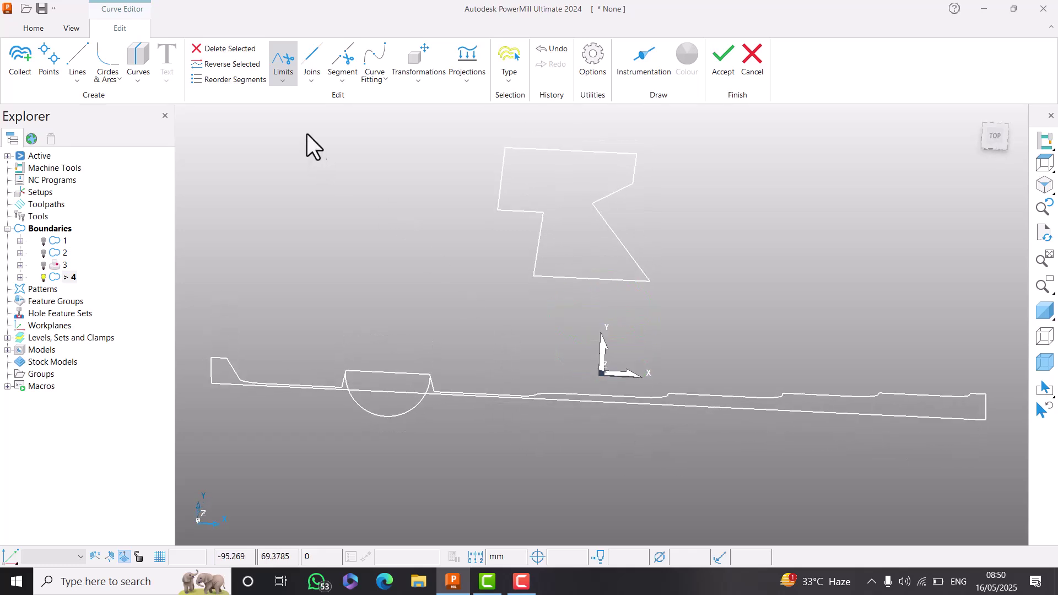
# - In the top view, draw three separate, unconnected sloping lines to the left of the closed outline above the profile
pyautogui.click(309, 85)
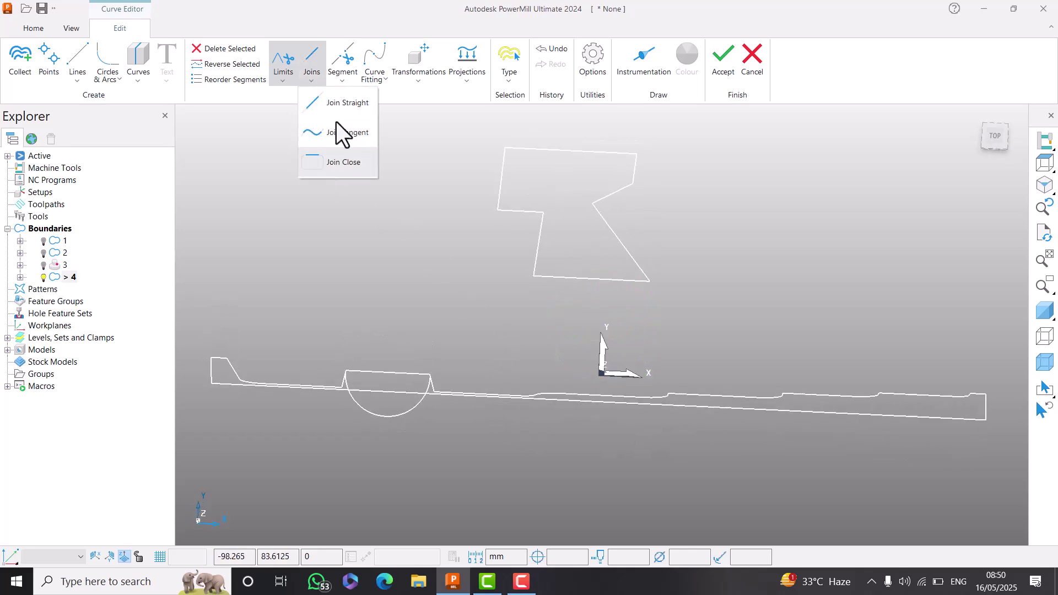
pyautogui.click(1045, 164)
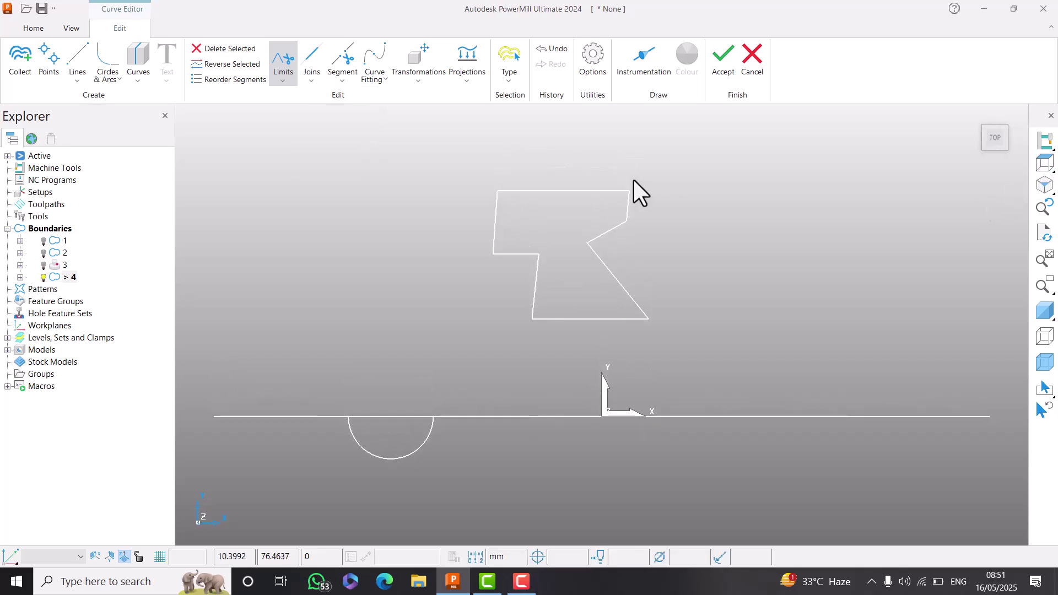
pyautogui.click(312, 79)
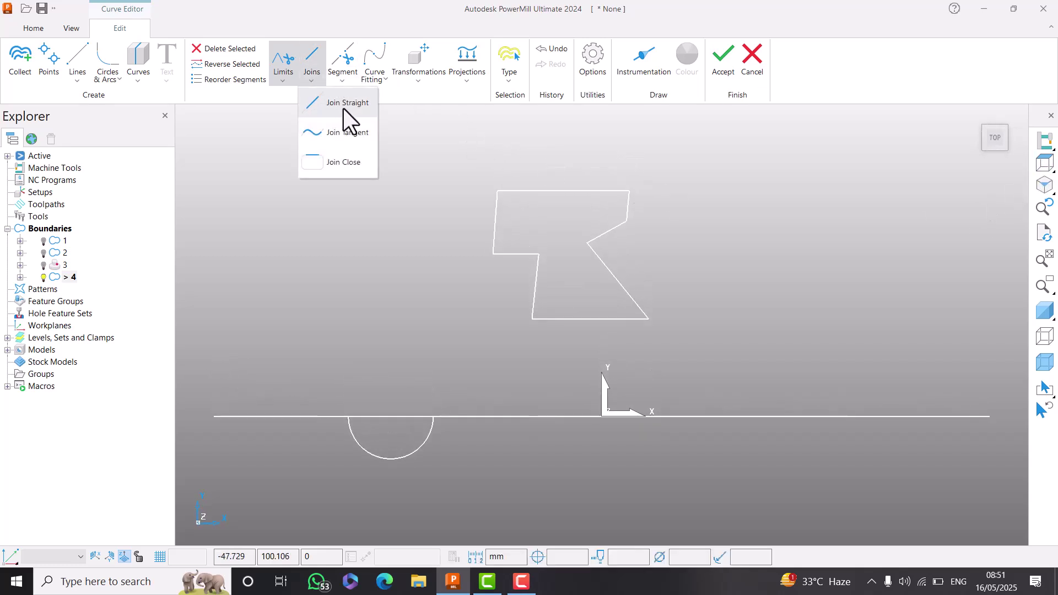
pyautogui.click(187, 154)
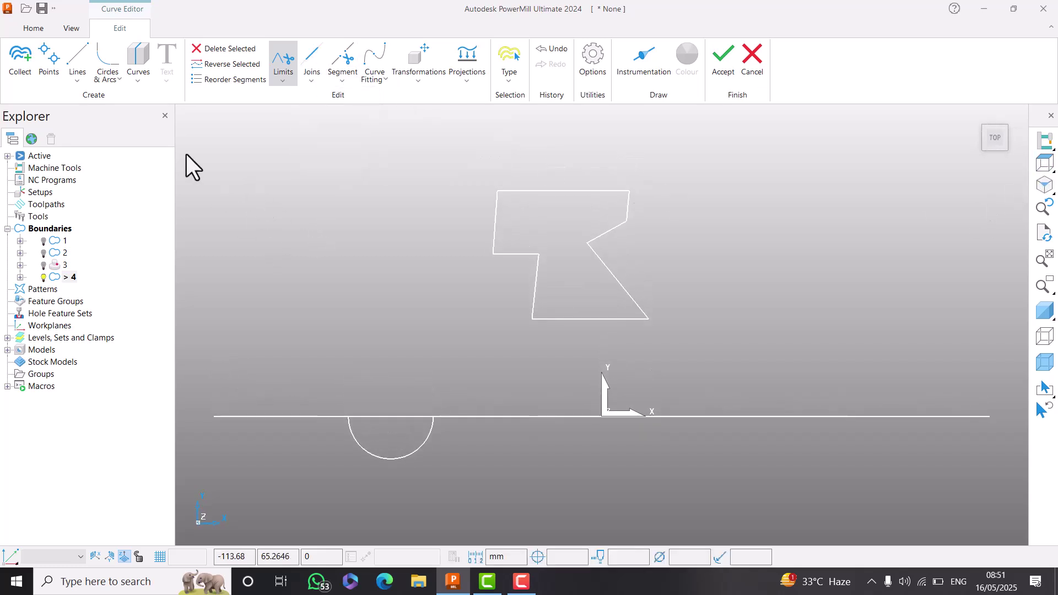
pyautogui.click(77, 61)
pyautogui.click(247, 251)
pyautogui.click(296, 163)
pyautogui.click(367, 201)
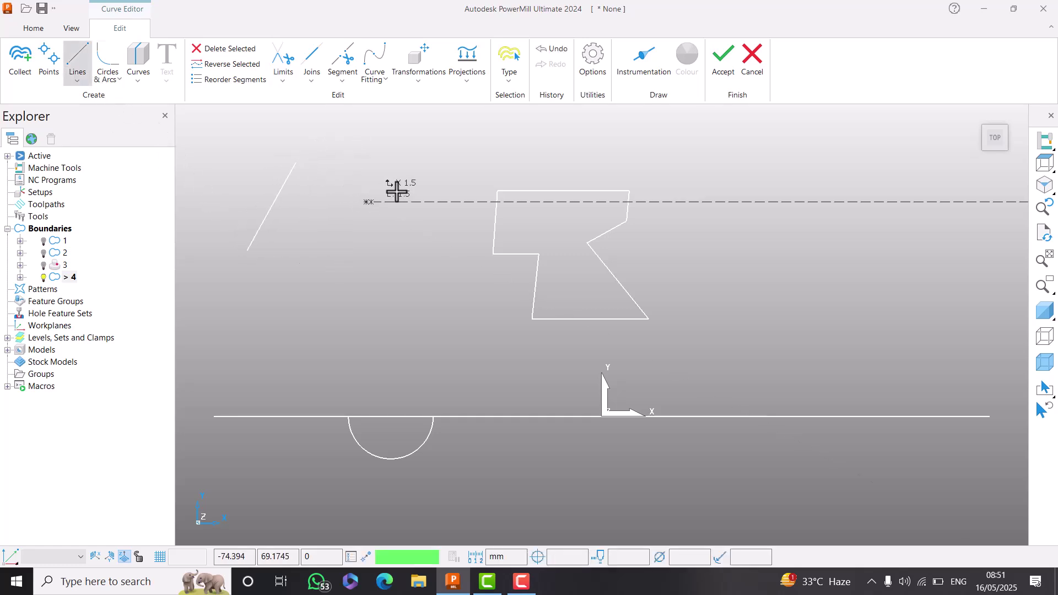
pyautogui.click(448, 168)
pyautogui.click(440, 293)
pyautogui.click(332, 269)
# - Connect the ends of the three separate lines with straight joins to form a closed six-sided outline
pyautogui.click(313, 59)
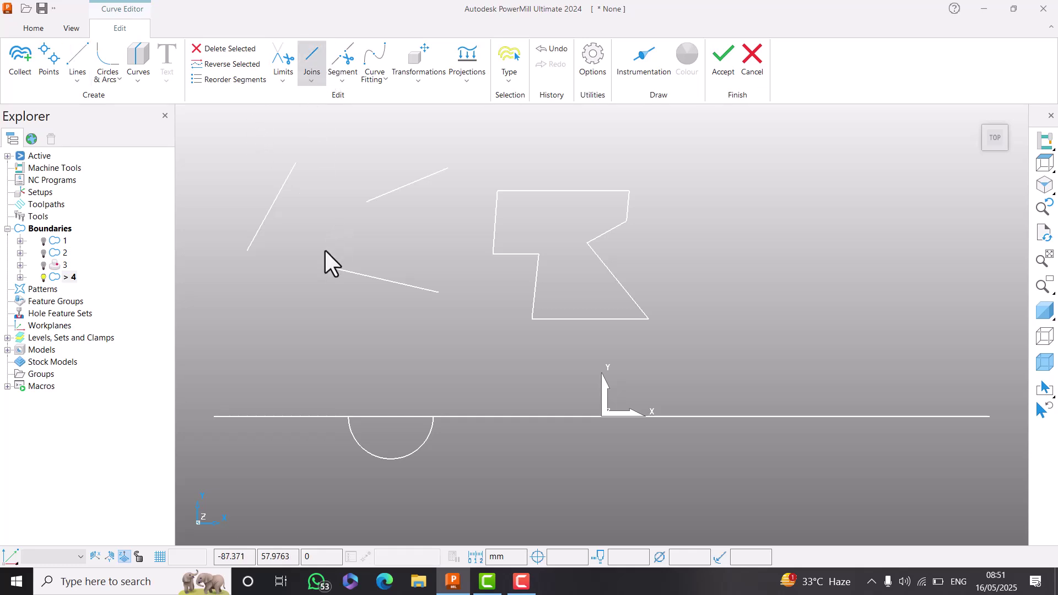
pyautogui.click(296, 163)
pyautogui.click(366, 201)
pyautogui.click(447, 169)
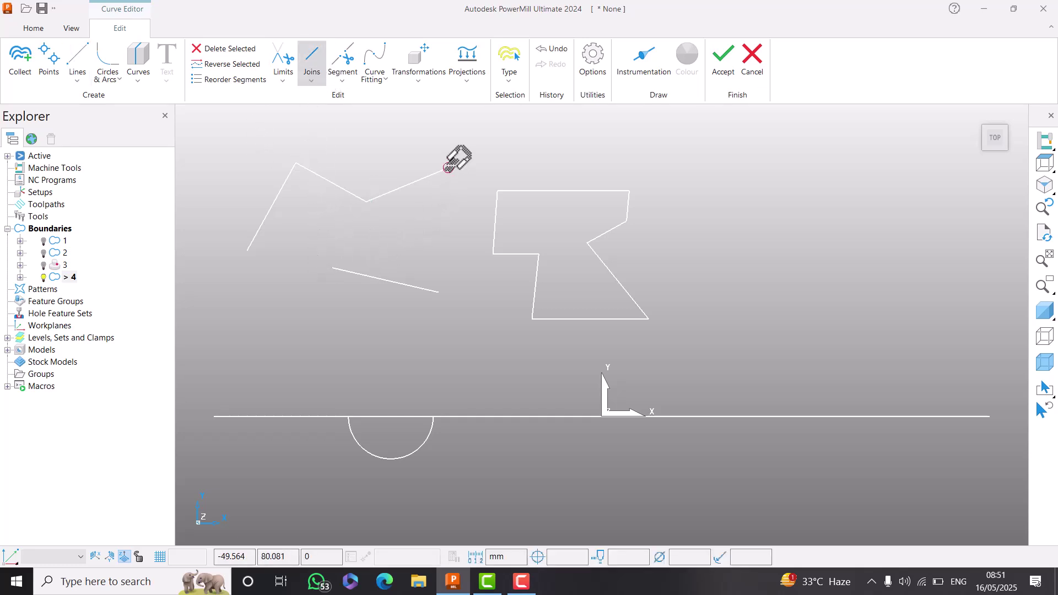
pyautogui.click(439, 291)
pyautogui.click(331, 267)
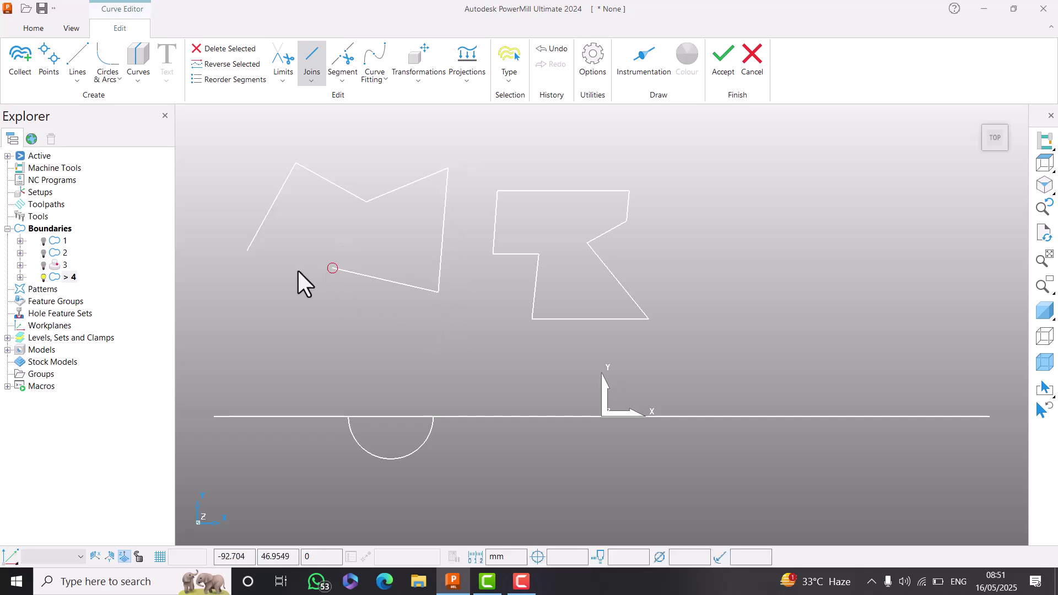
pyautogui.click(249, 250)
# - Undo the three straight joins between the separate lines
pyautogui.click(558, 48)
pyautogui.click(558, 48)
pyautogui.click(558, 47)
# - Connect the ends of the three separate lines with tangent joins to form one smooth closed curve
pyautogui.click(312, 81)
pyautogui.click(321, 134)
pyautogui.click(297, 164)
pyautogui.click(363, 204)
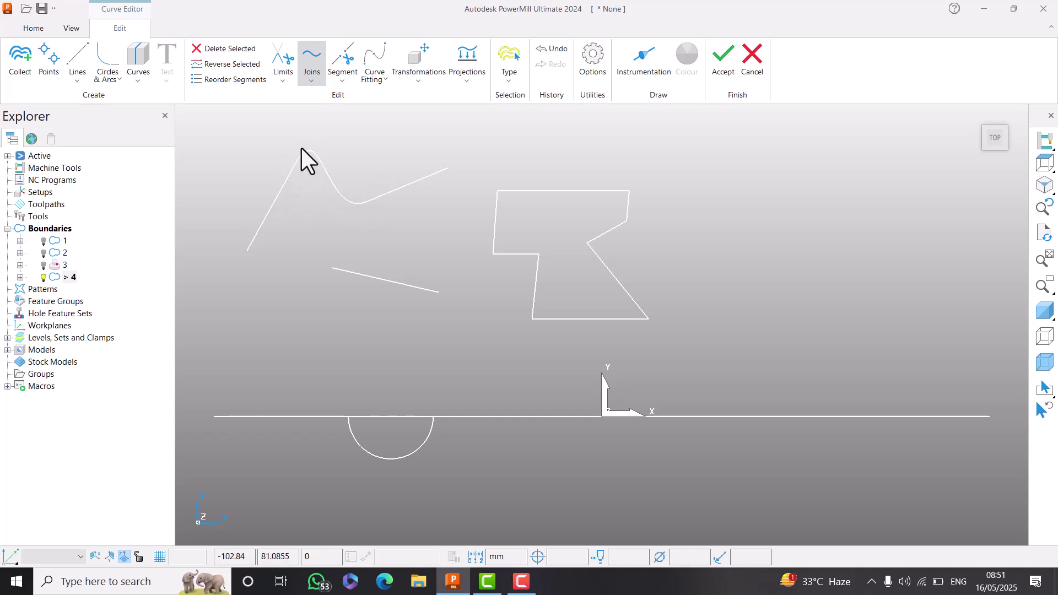
pyautogui.click(448, 168)
pyautogui.click(440, 292)
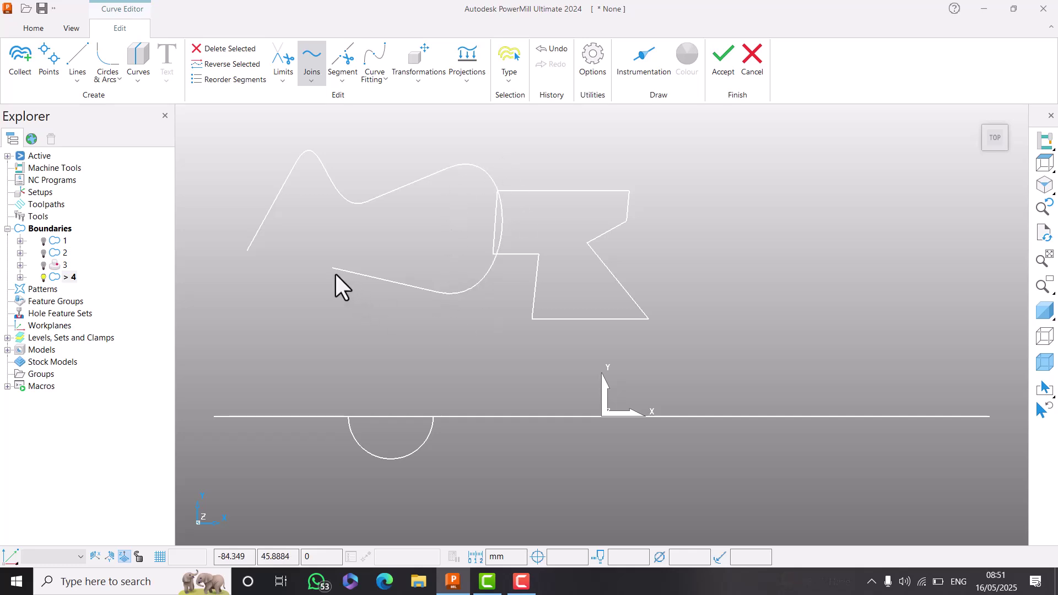
pyautogui.click(255, 242)
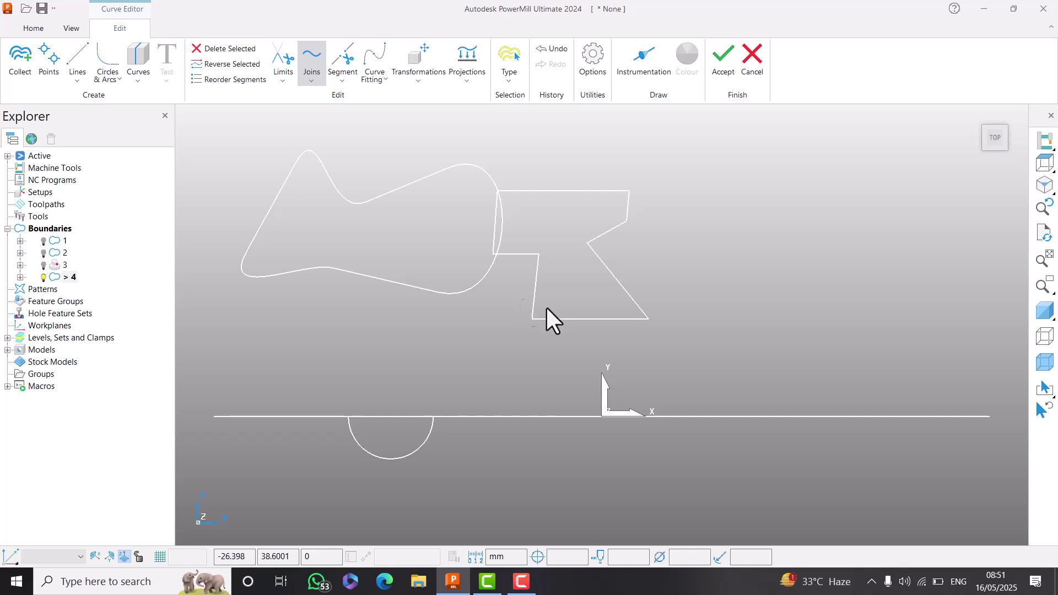
# - Draw an open continuous line of four segments to the right of the closed outline, leaving one side of a pentagon open
pyautogui.click(76, 78)
pyautogui.click(99, 113)
pyautogui.click(723, 273)
pyautogui.click(723, 174)
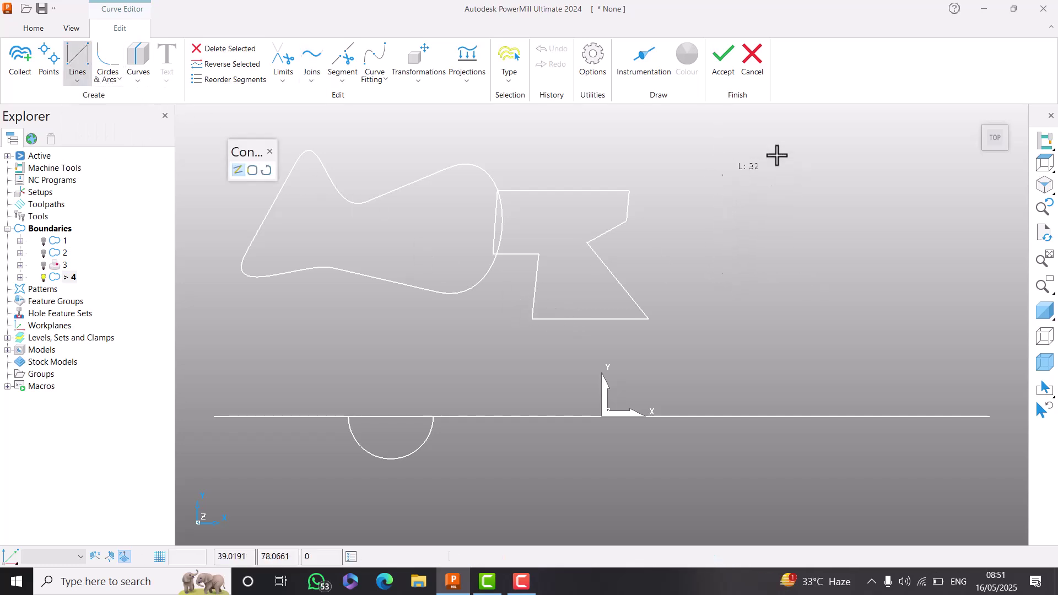
pyautogui.click(825, 150)
pyautogui.click(904, 268)
pyautogui.click(839, 322)
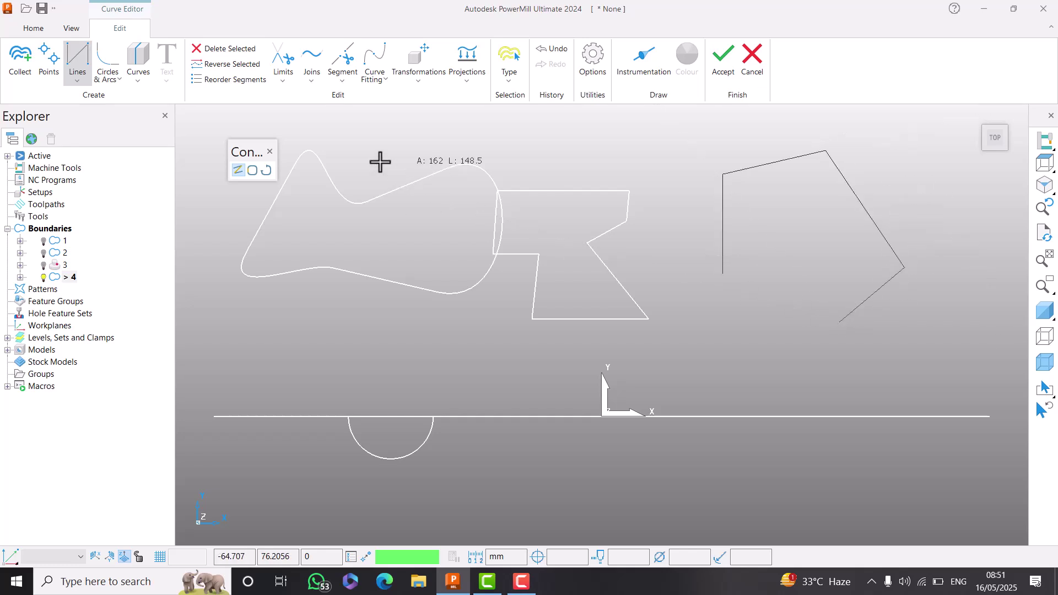
pyautogui.click(238, 170)
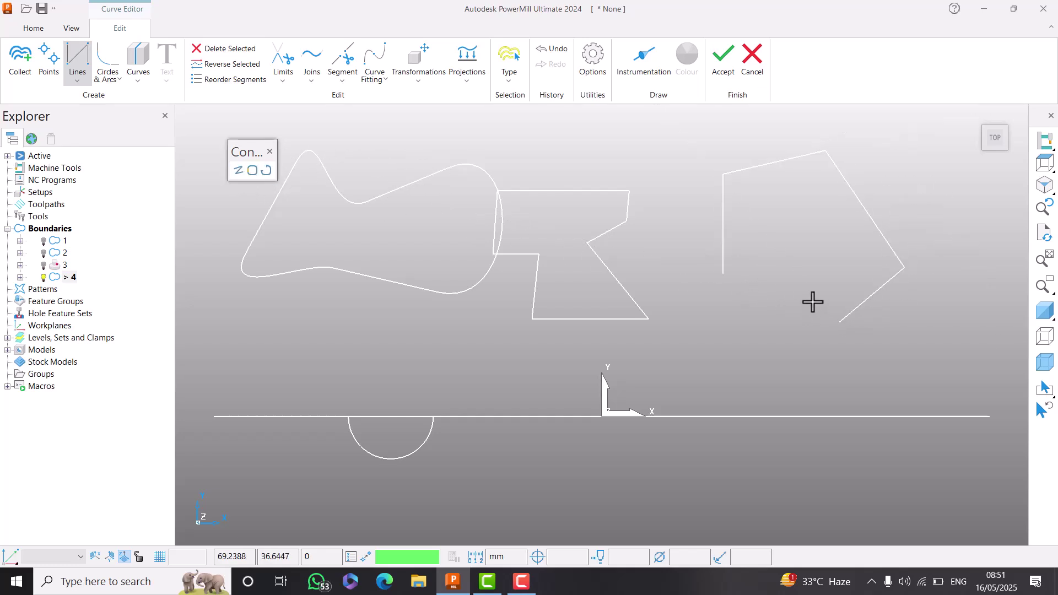
# - Draw a second open four-segment continuous line in the free area to the left of the smooth curve
pyautogui.scroll(-1, 787, 261)
pyautogui.scroll(-1, 787, 260)
pyautogui.click(269, 288)
pyautogui.click(280, 216)
pyautogui.click(381, 183)
pyautogui.click(386, 282)
pyautogui.click(351, 307)
pyautogui.click(266, 170)
# - Draw an open stepped continuous line of six segments below the left pentagon shape and finish line creation
pyautogui.click(265, 406)
pyautogui.click(270, 335)
pyautogui.click(353, 364)
pyautogui.click(353, 459)
pyautogui.click(435, 456)
pyautogui.click(437, 517)
pyautogui.click(335, 499)
pyautogui.click(267, 171)
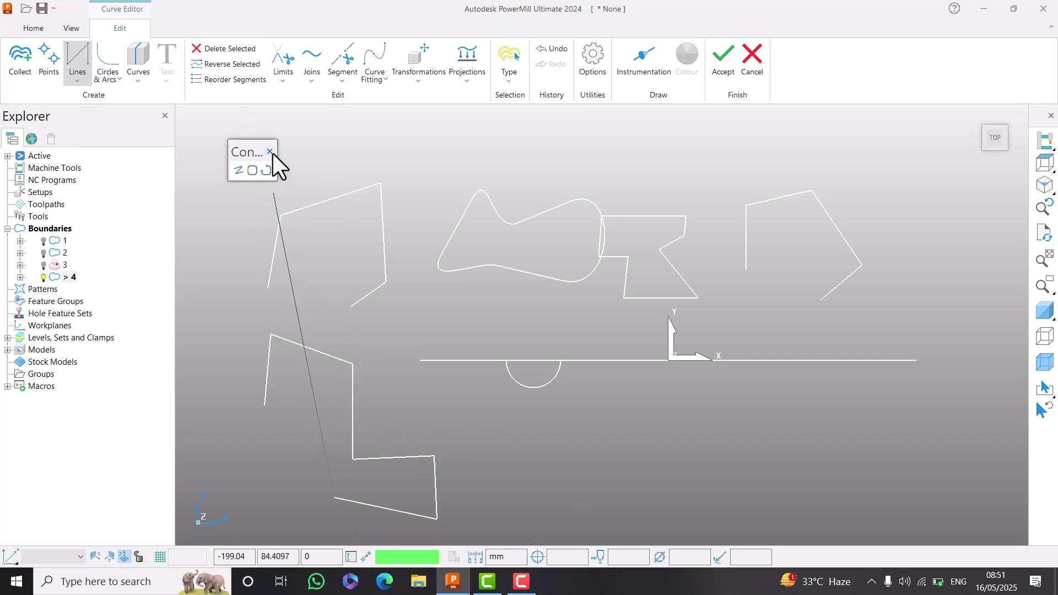
pyautogui.click(270, 151)
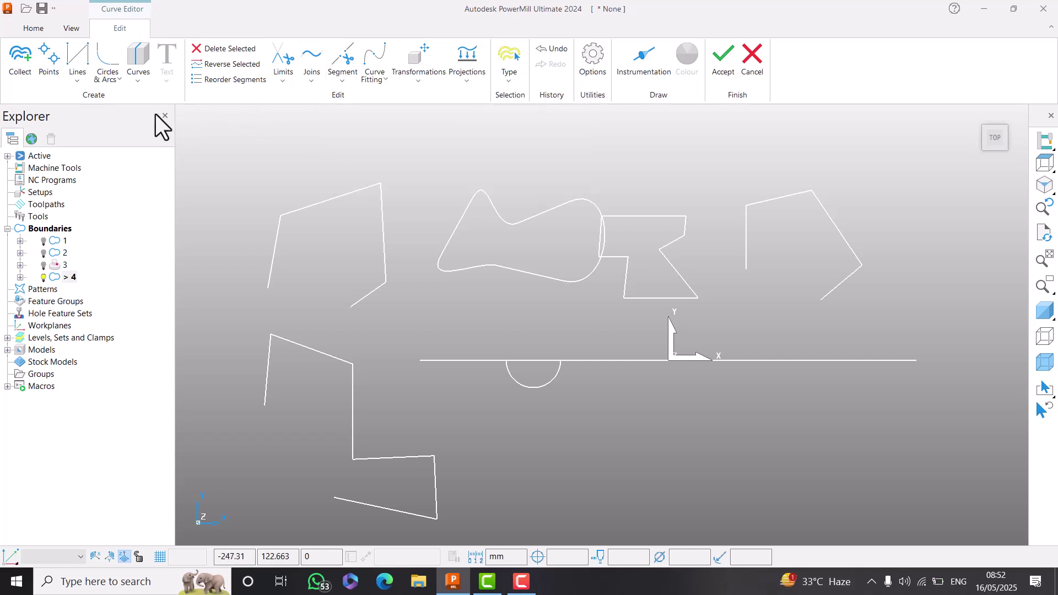
# - Close the three open continuous lines with Join Close
pyautogui.click(314, 82)
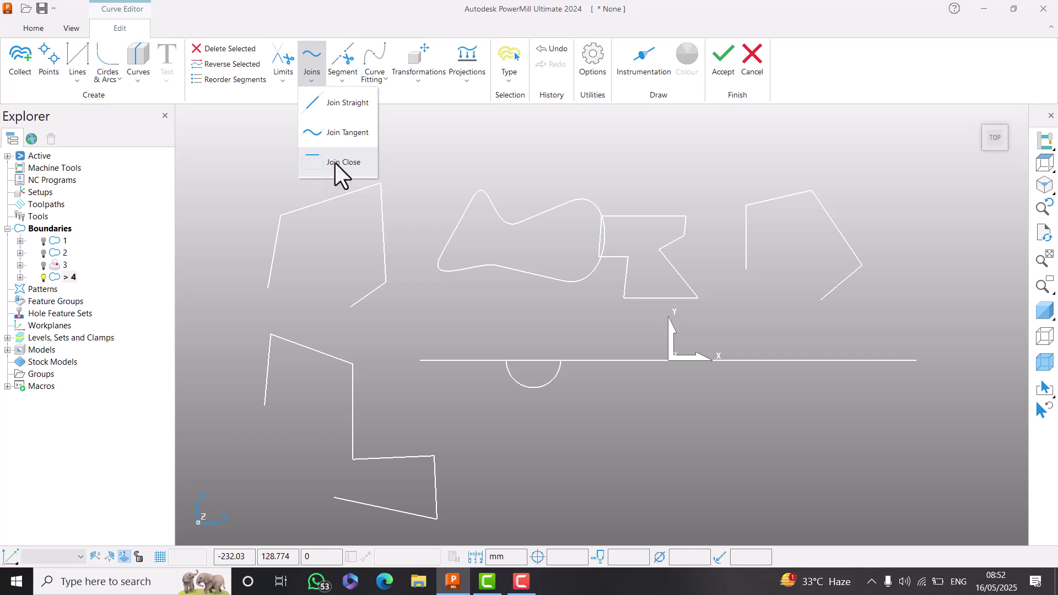
pyautogui.click(336, 163)
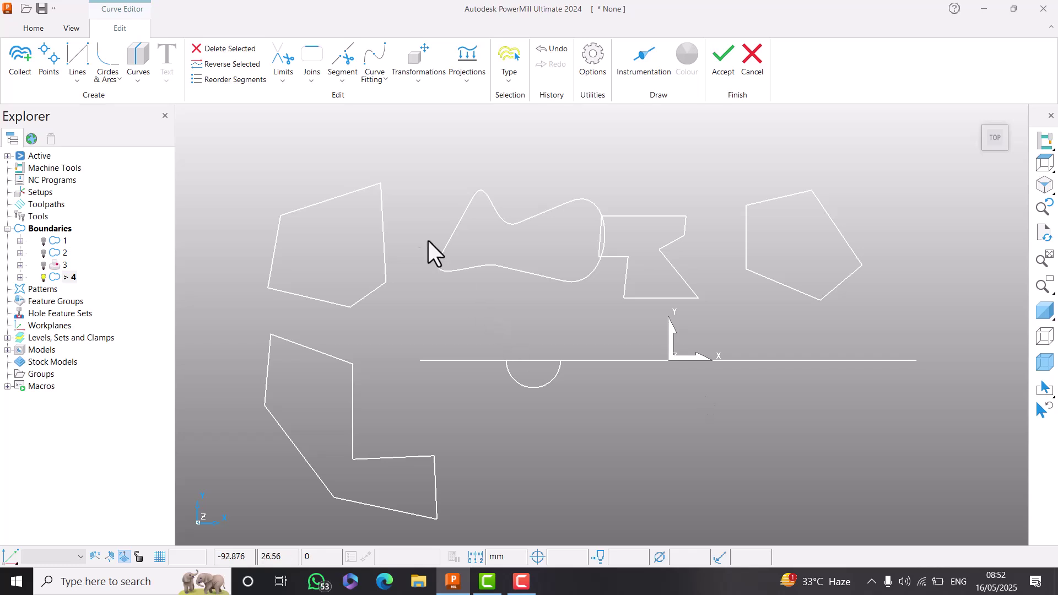
pyautogui.click(313, 82)
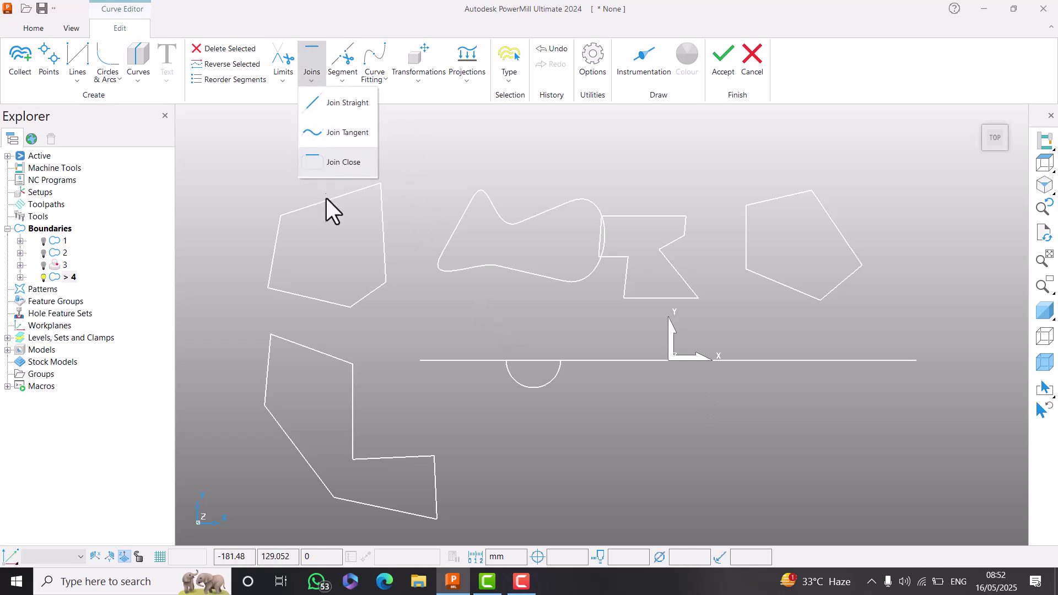
pyautogui.click(351, 110)
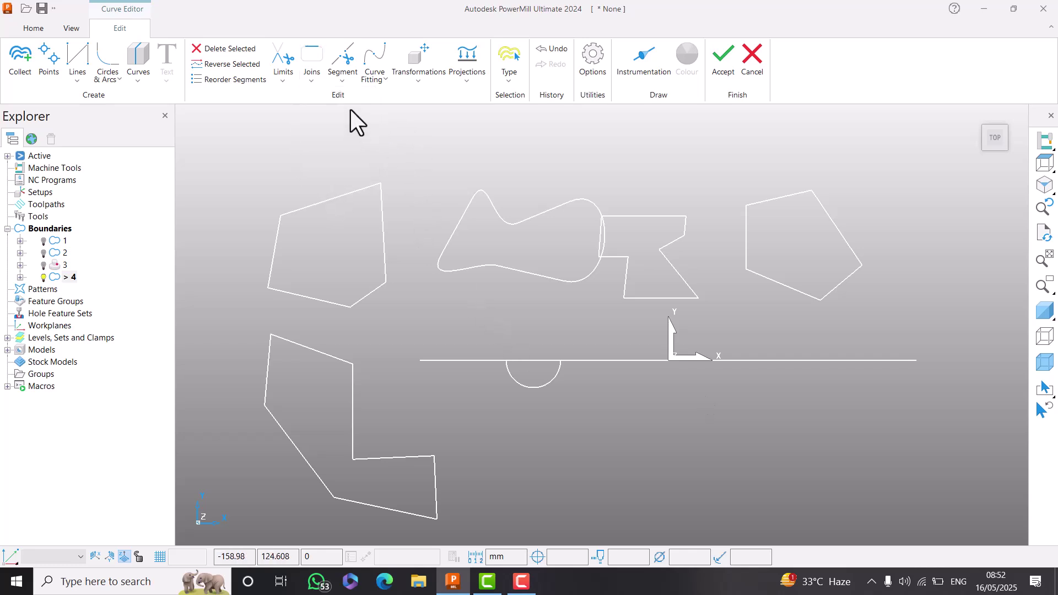
# - Cut the right-hand pentagon at both corners of its upper-left edge and delete that edge
pyautogui.click(344, 80)
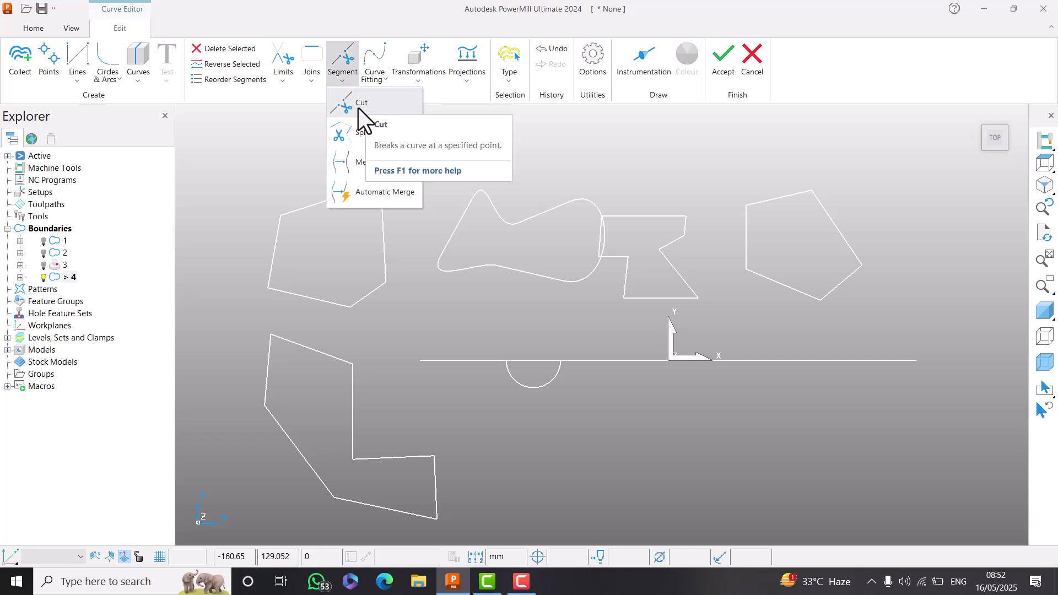
pyautogui.click(358, 105)
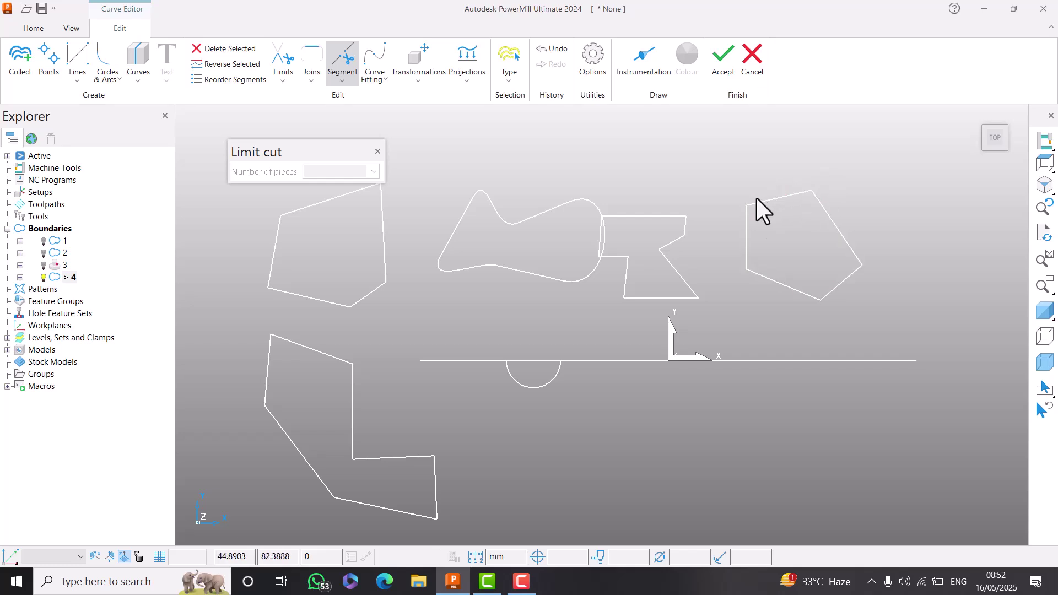
pyautogui.click(795, 196)
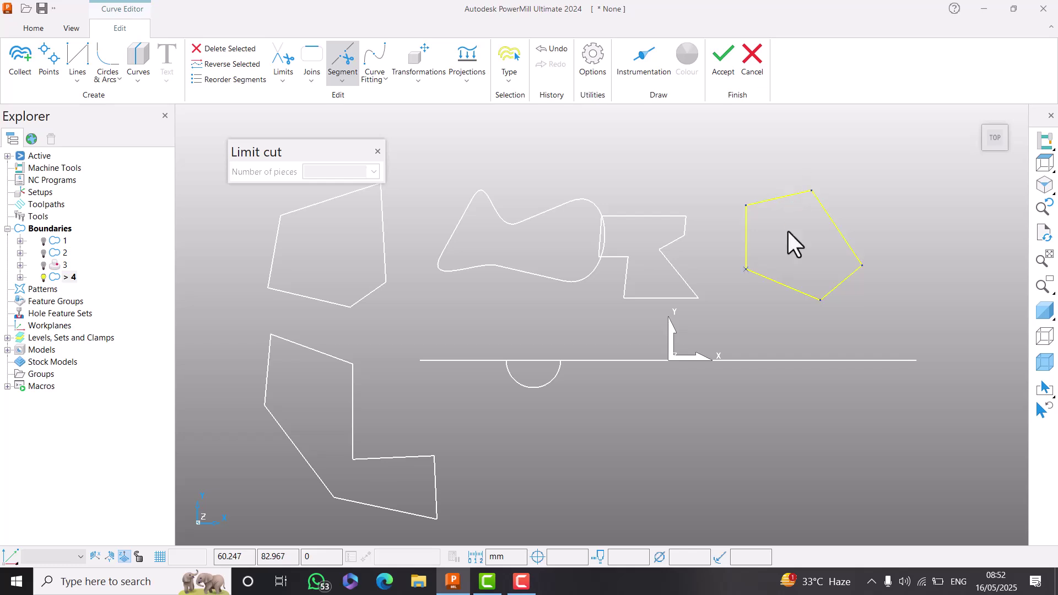
pyautogui.click(750, 217)
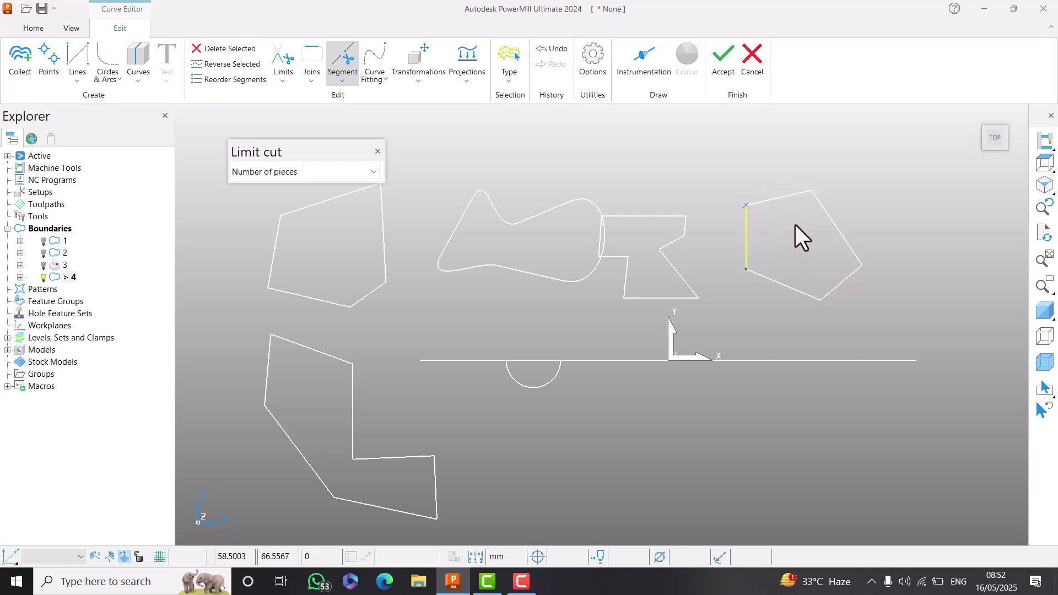
pyautogui.click(824, 220)
pyautogui.click(811, 191)
pyautogui.click(238, 51)
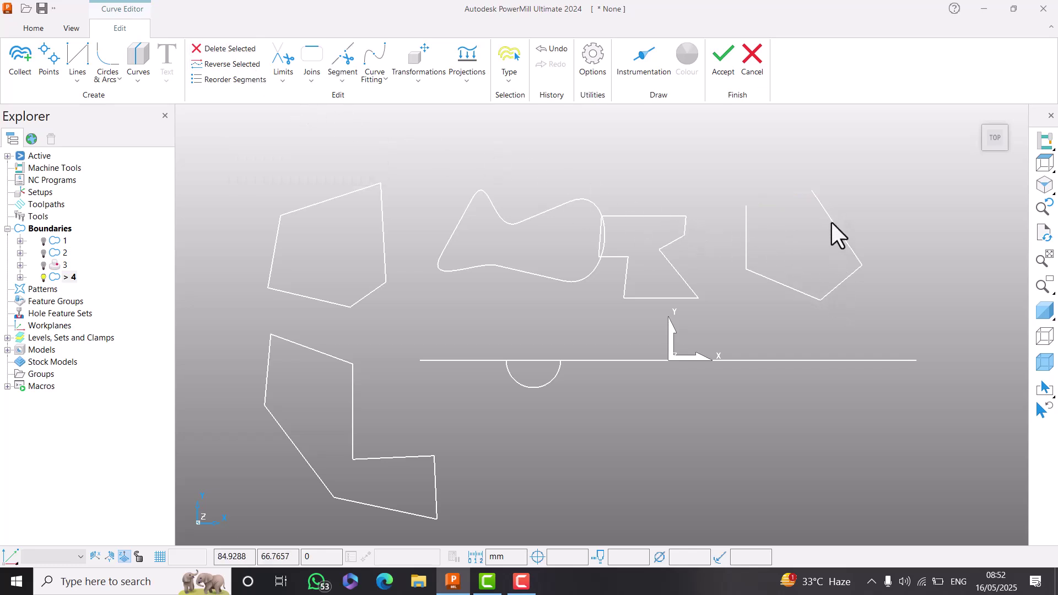
# - Cut the right-hand shape's long upper-right edge at two points and delete the middle piece
pyautogui.click(342, 83)
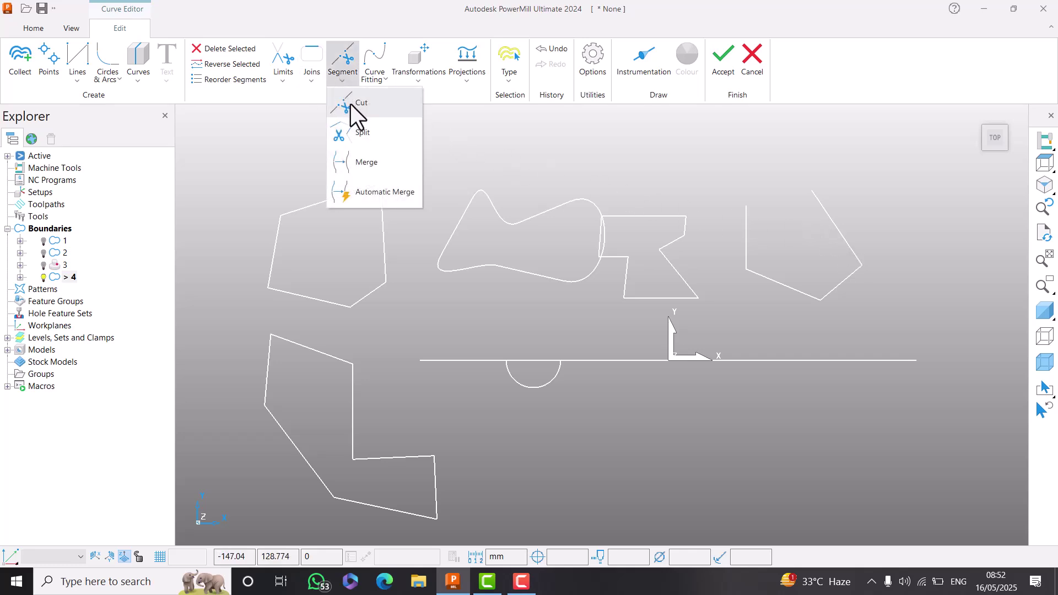
pyautogui.click(351, 104)
pyautogui.click(836, 224)
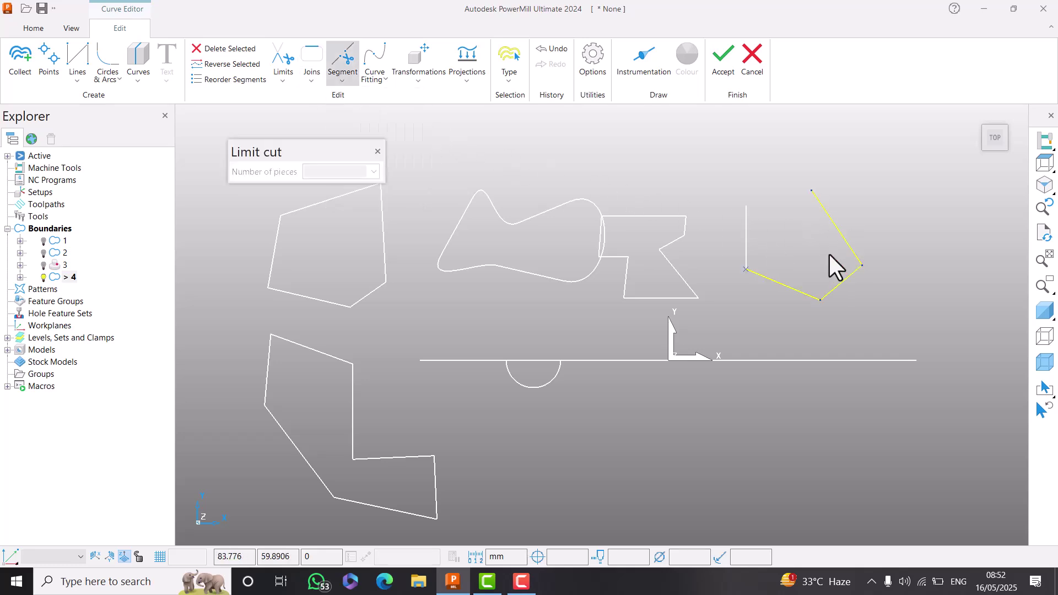
pyautogui.click(826, 210)
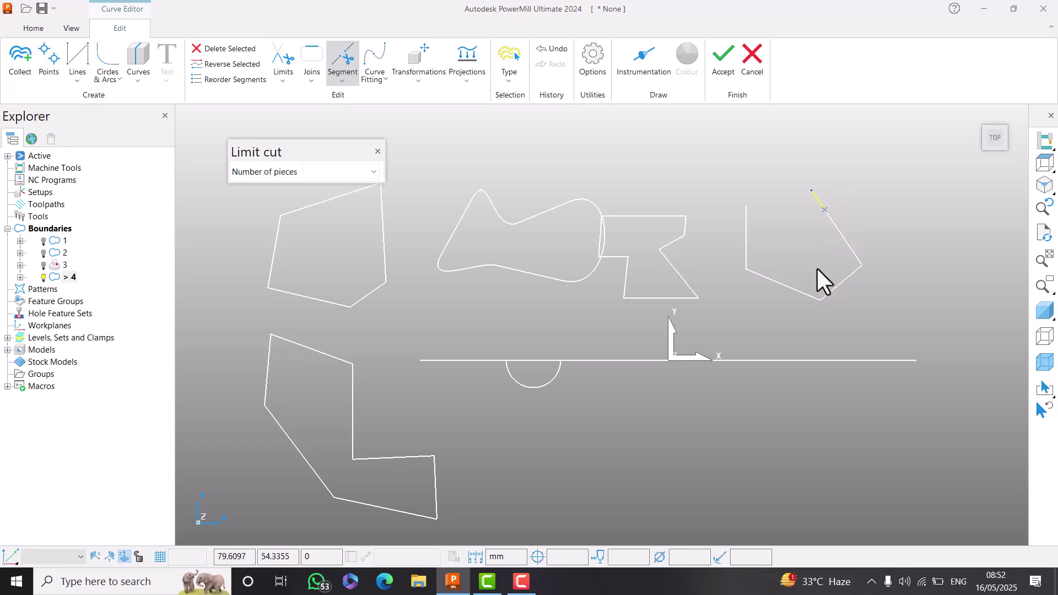
pyautogui.click(840, 230)
pyautogui.click(854, 252)
pyautogui.click(234, 50)
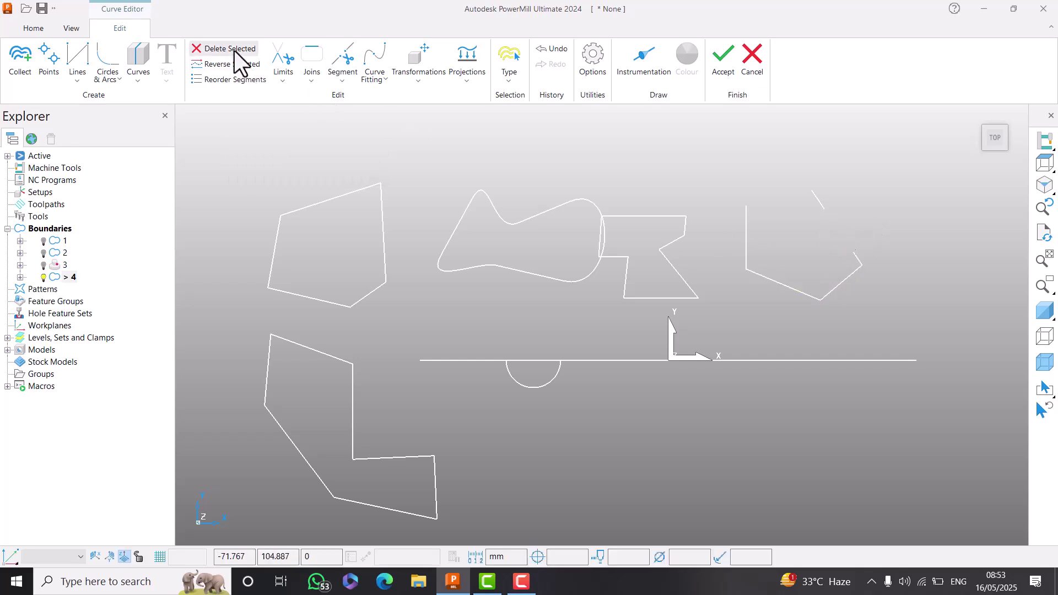
# - Split the closed left pentagon into its separate edge segments
pyautogui.click(339, 85)
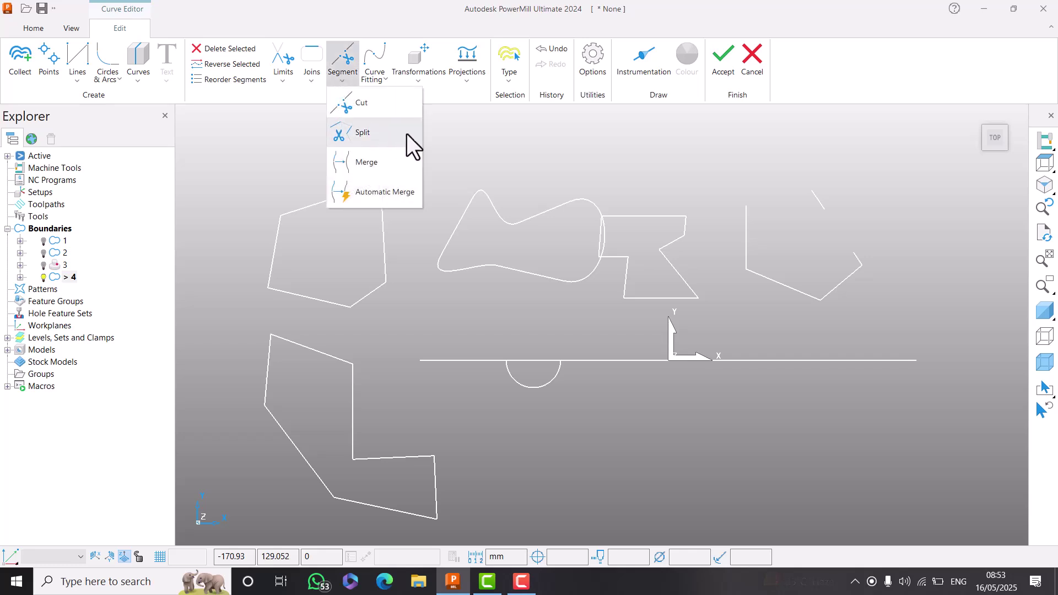
pyautogui.click(370, 135)
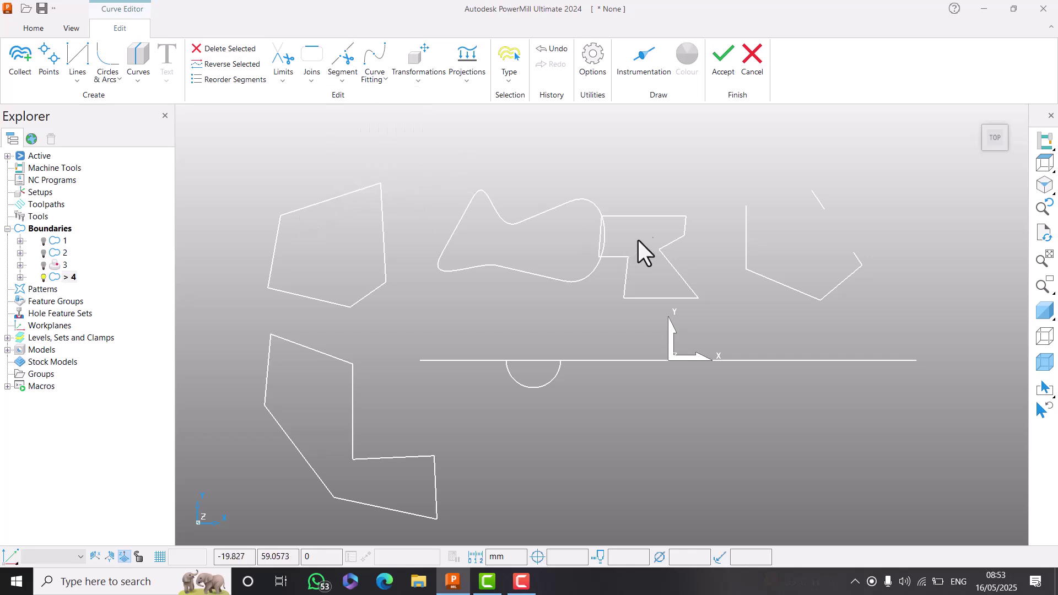
pyautogui.click(339, 204)
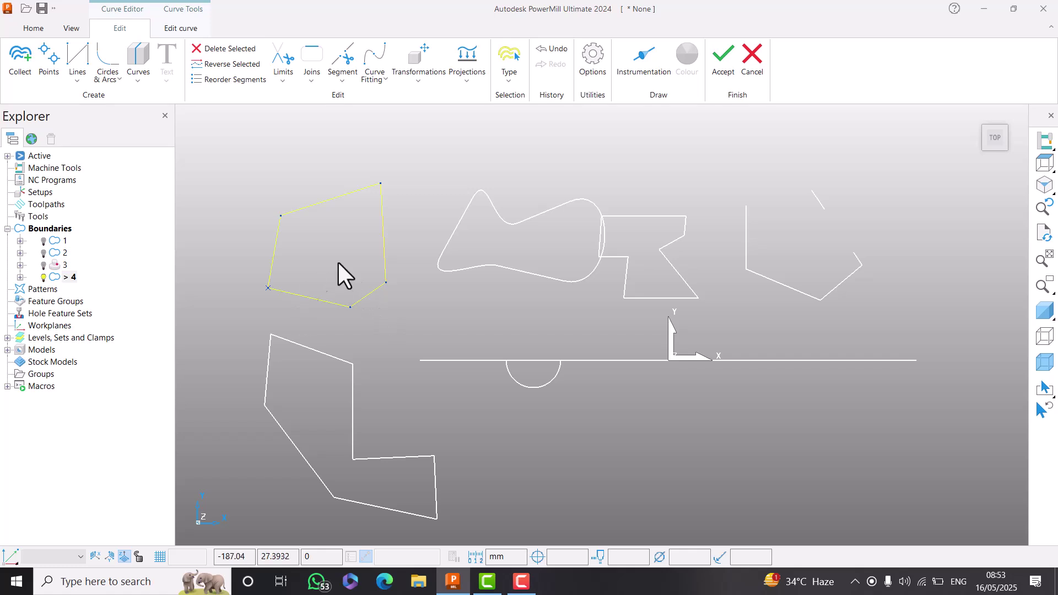
pyautogui.click(329, 144)
pyautogui.click(343, 83)
pyautogui.click(279, 147)
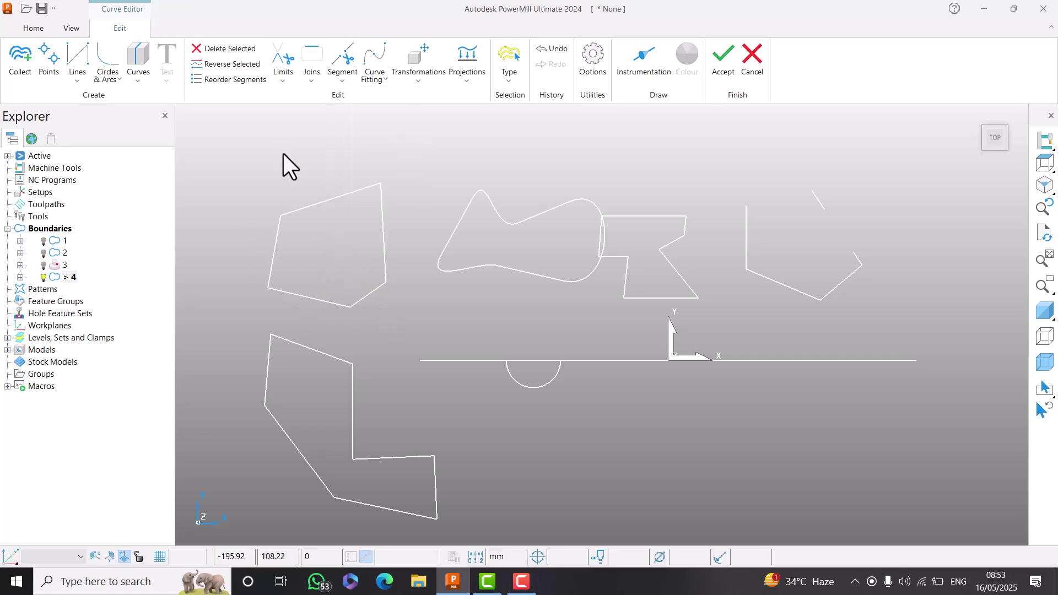
pyautogui.click(323, 217)
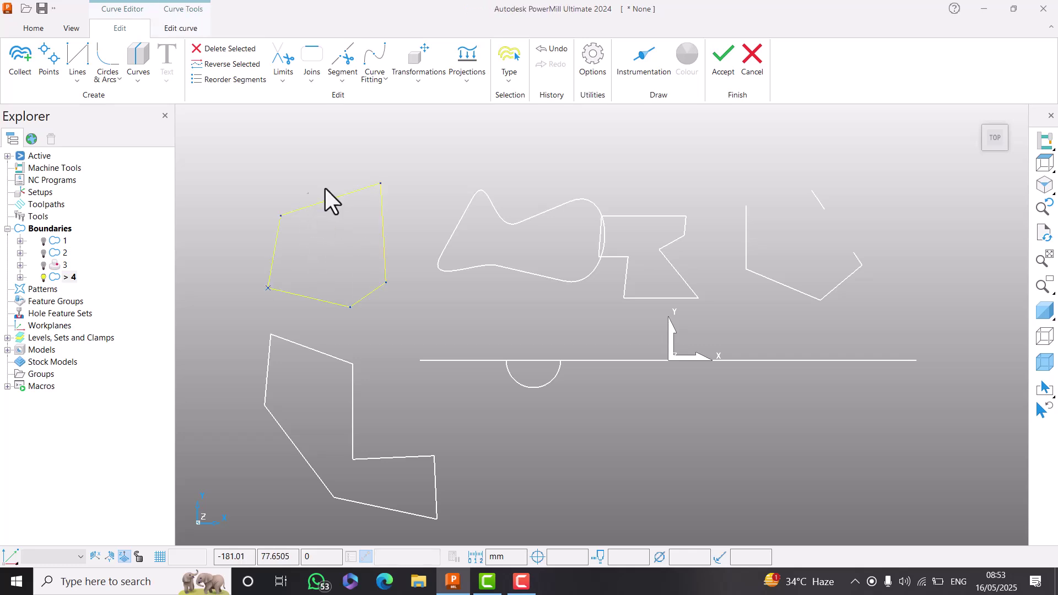
pyautogui.click(346, 81)
pyautogui.click(368, 134)
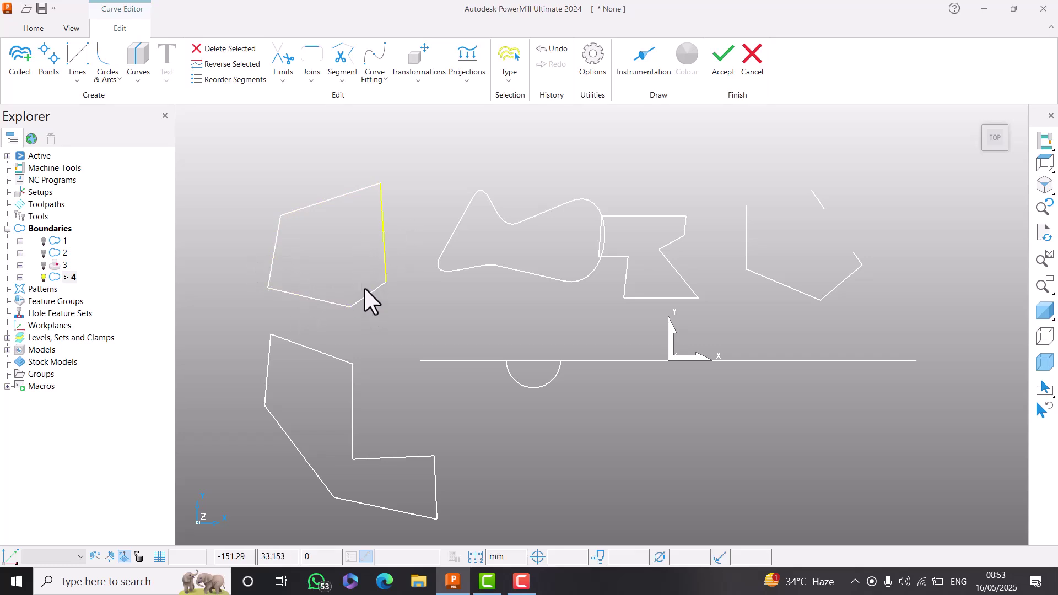
# - Select all the split edges of the left pentagon and merge them into one closed curve
pyautogui.click(339, 82)
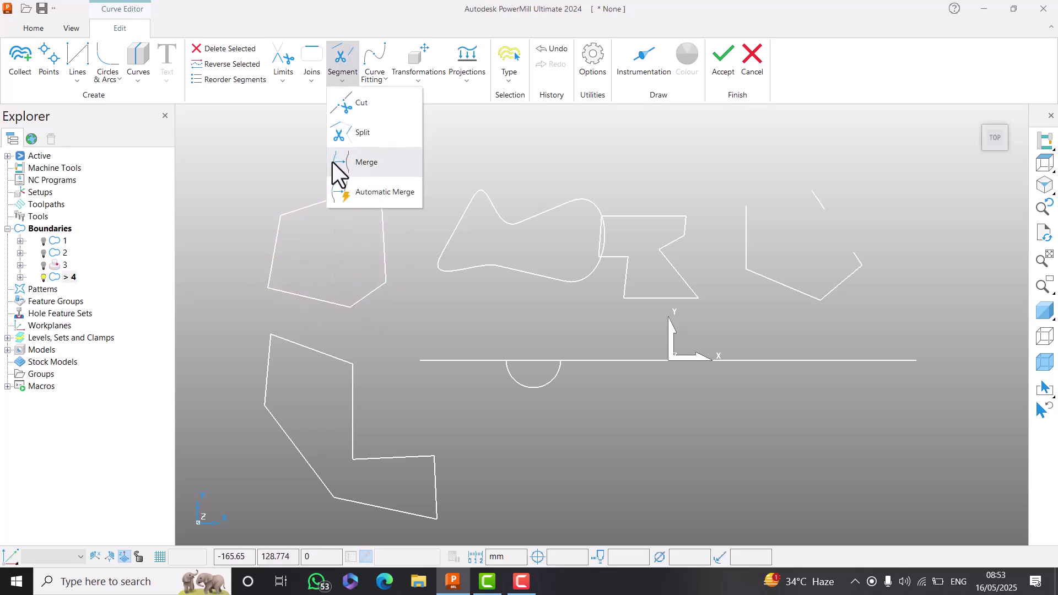
pyautogui.click(395, 263)
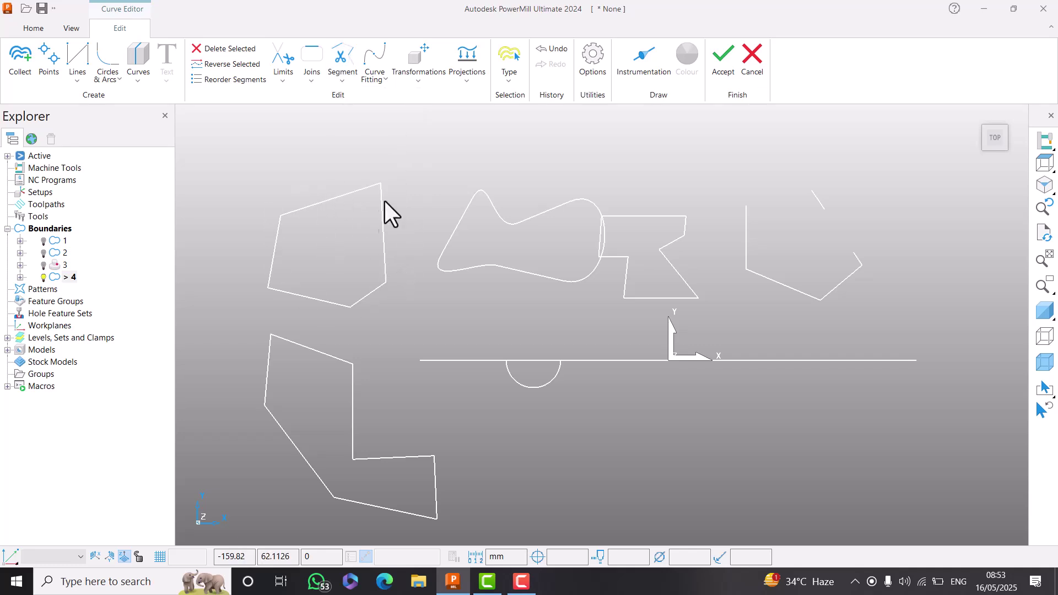
pyautogui.moveTo(399, 158); pyautogui.dragTo(255, 330)
pyautogui.click(342, 83)
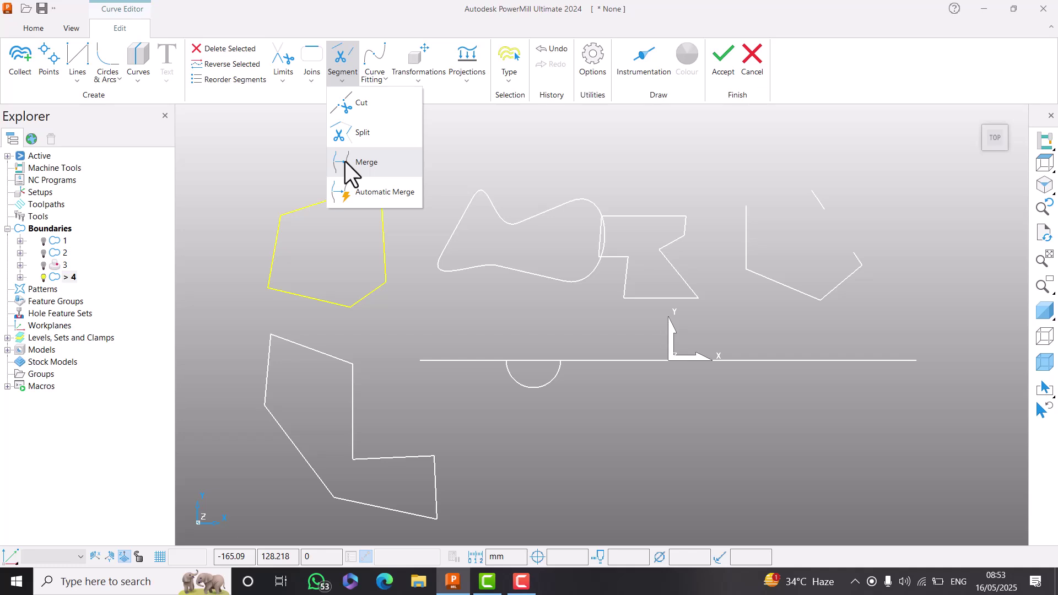
pyautogui.click(345, 160)
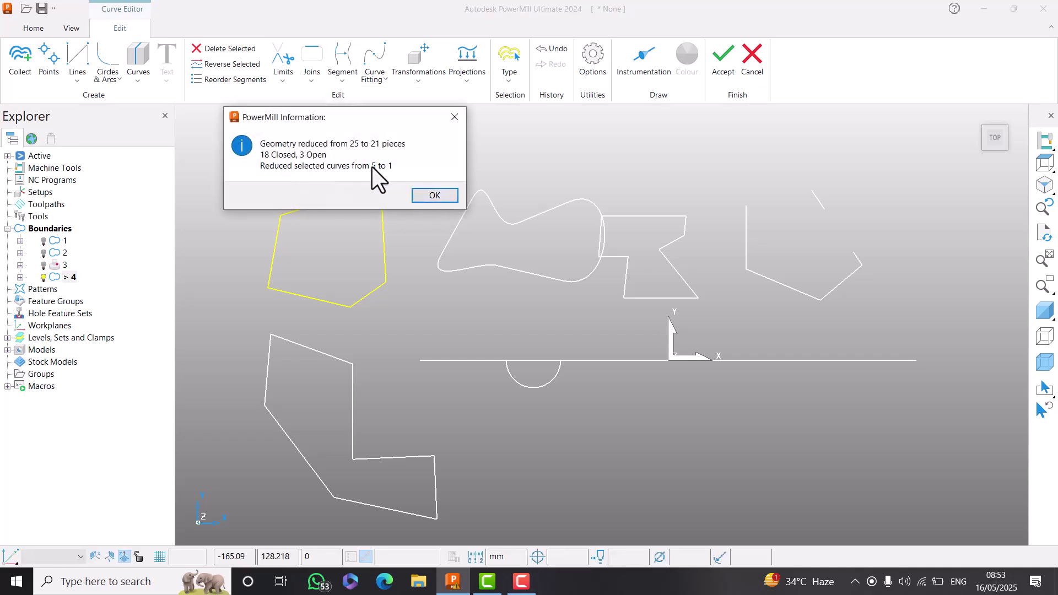
pyautogui.click(435, 196)
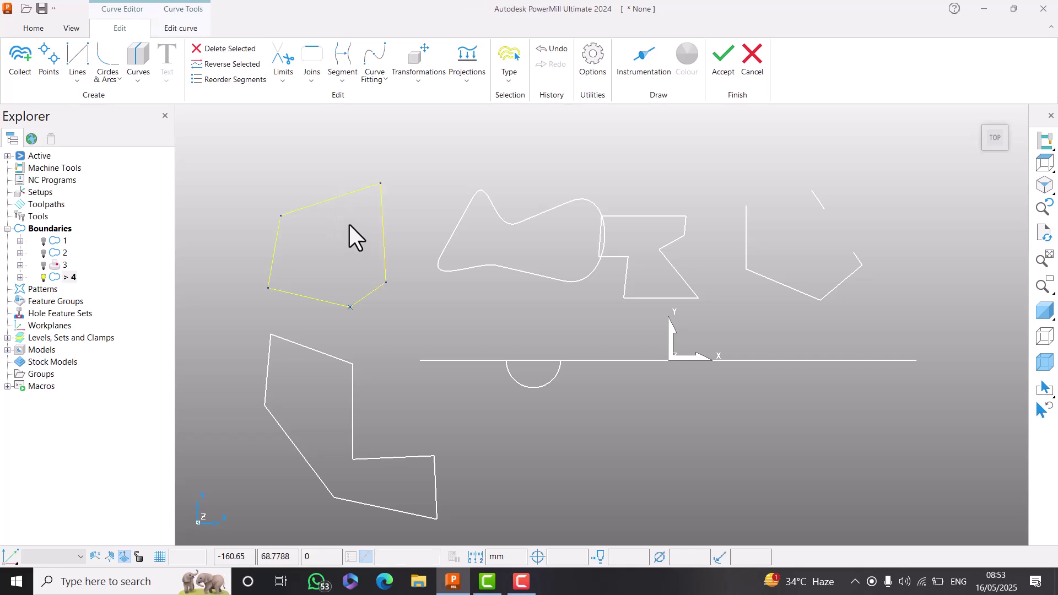
# - Try a Spline Fit with tolerance 10 on the left pentagon, and undo it
pyautogui.click(421, 168)
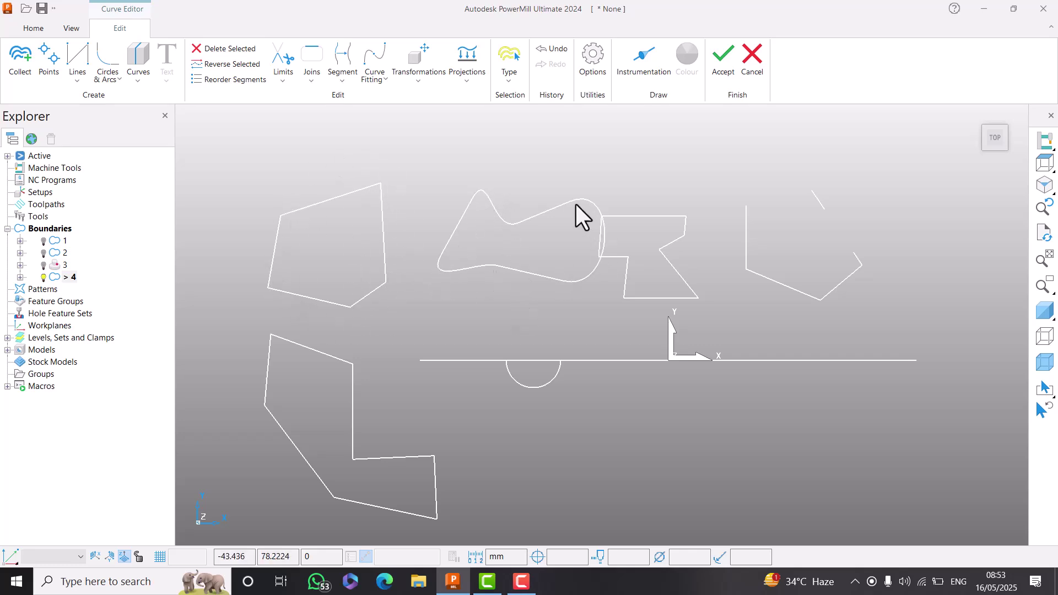
pyautogui.click(376, 81)
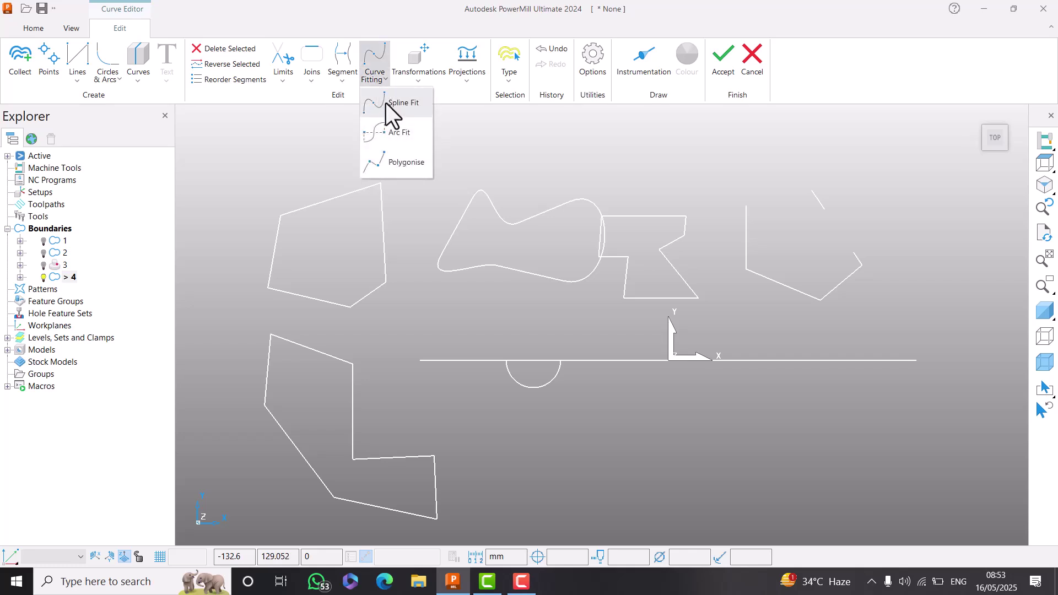
pyautogui.click(411, 104)
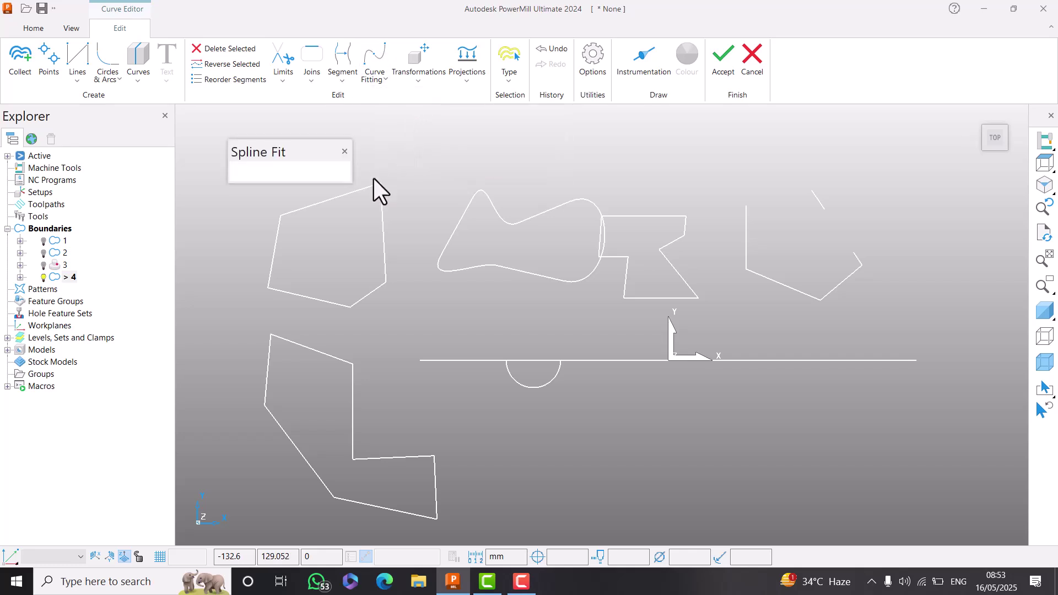
pyautogui.click(322, 205)
pyautogui.click(285, 173)
pyautogui.write('10')
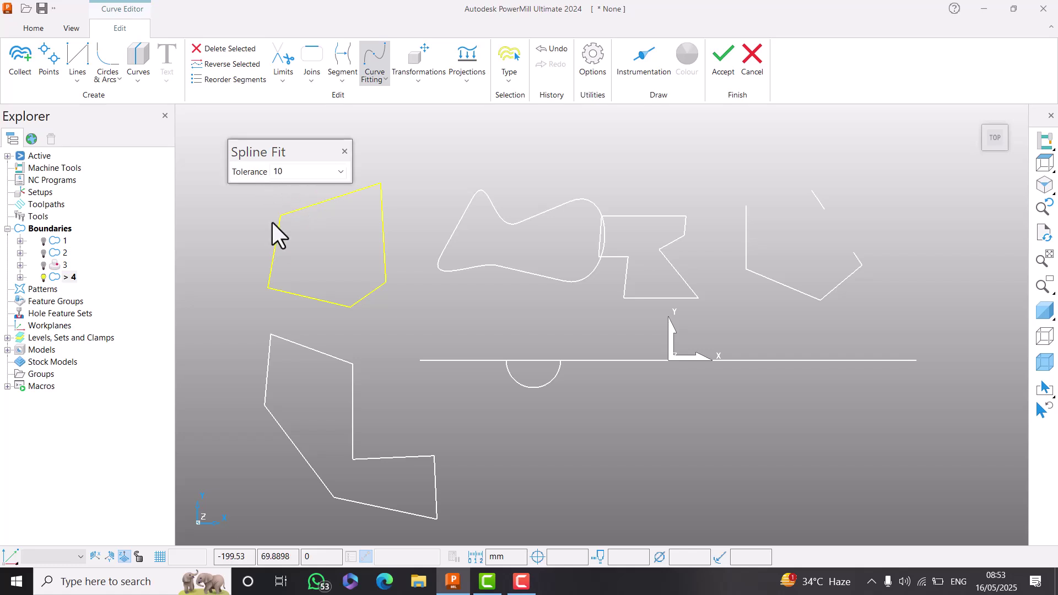
pyautogui.press('Return')
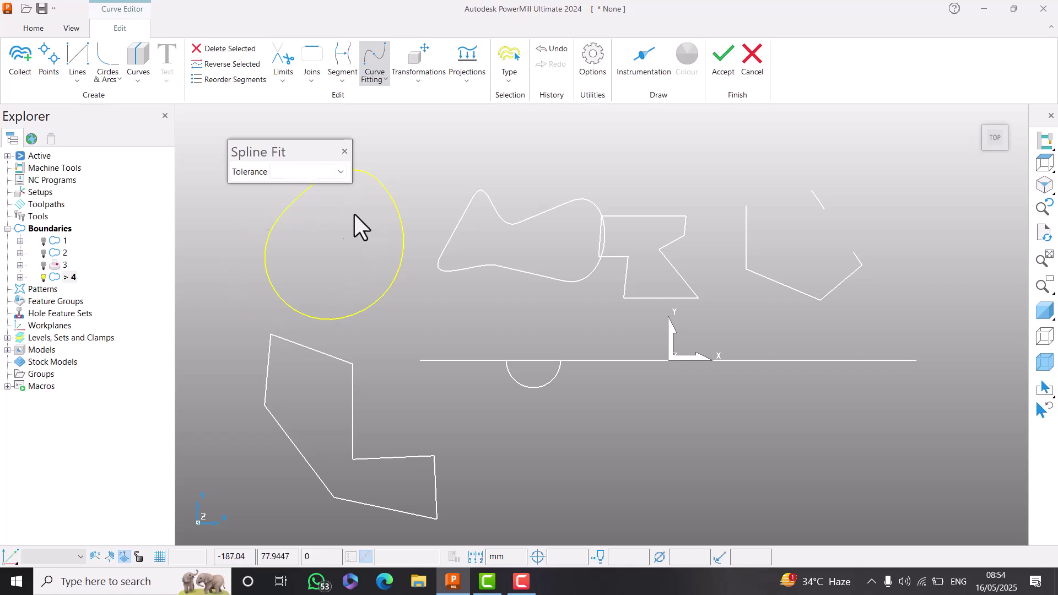
pyautogui.click(546, 49)
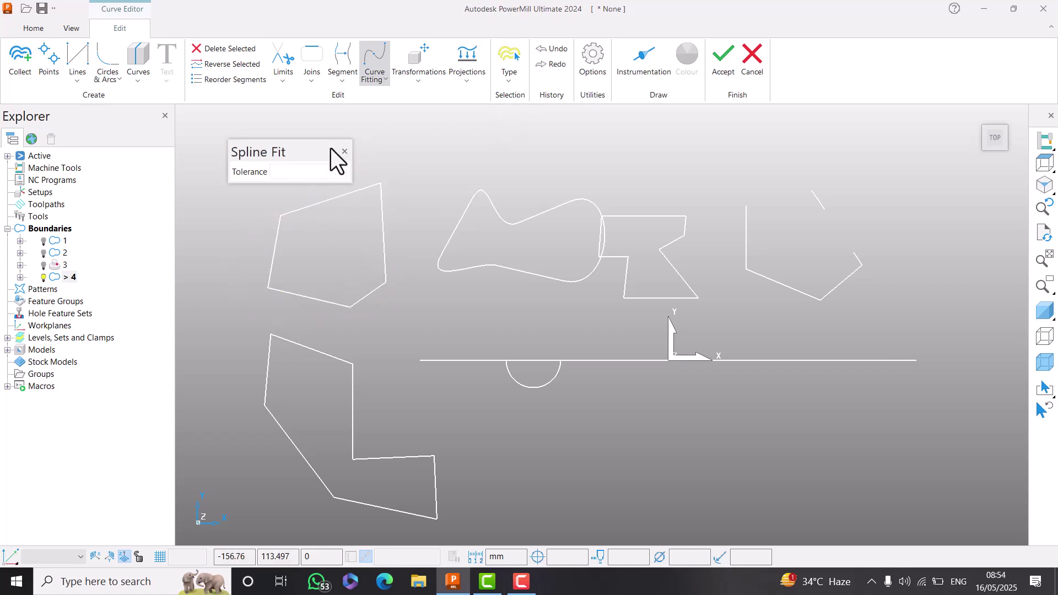
# - Apply Spline Fit to the left pentagon again to turn it into a smooth closed curve
pyautogui.click(353, 193)
pyautogui.click(286, 173)
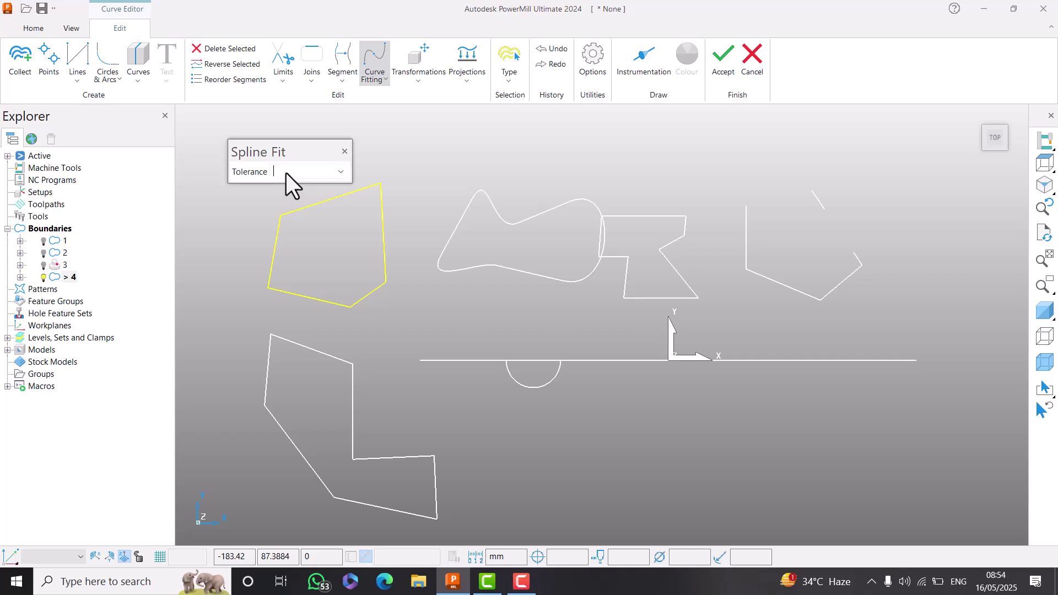
pyautogui.press('Return')
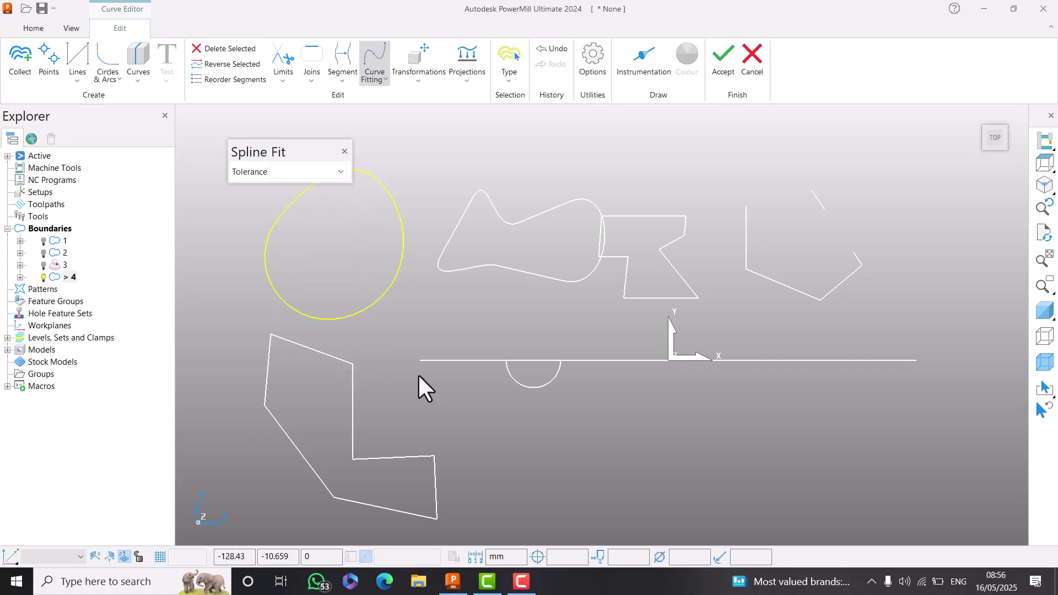
# - Try a Spline Fit on the closed stepped shape below the round curve, and undo it
pyautogui.click(342, 379)
pyautogui.click(302, 177)
pyautogui.press('Return')
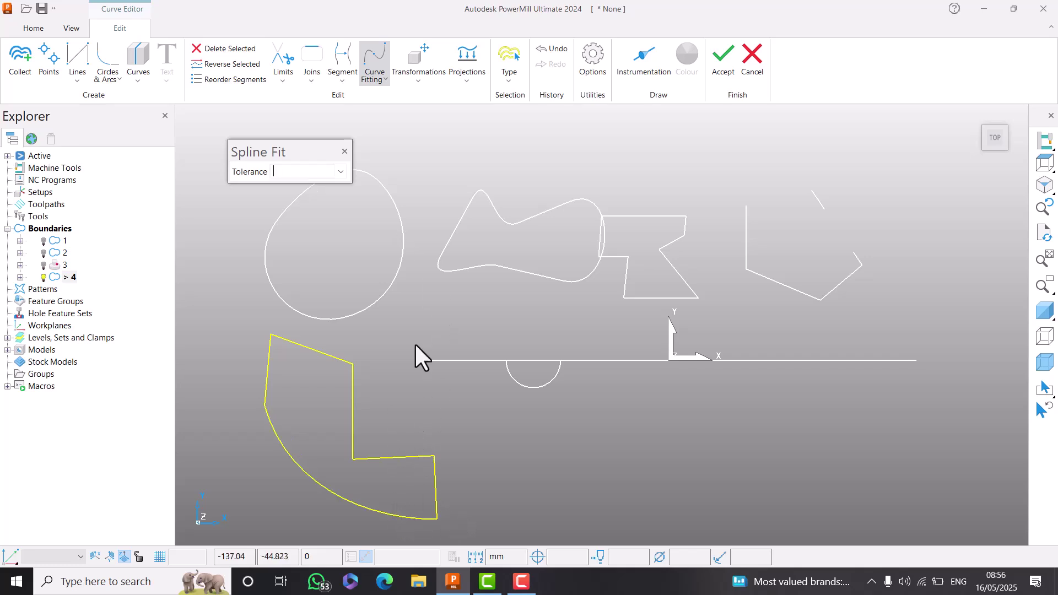
pyautogui.click(547, 49)
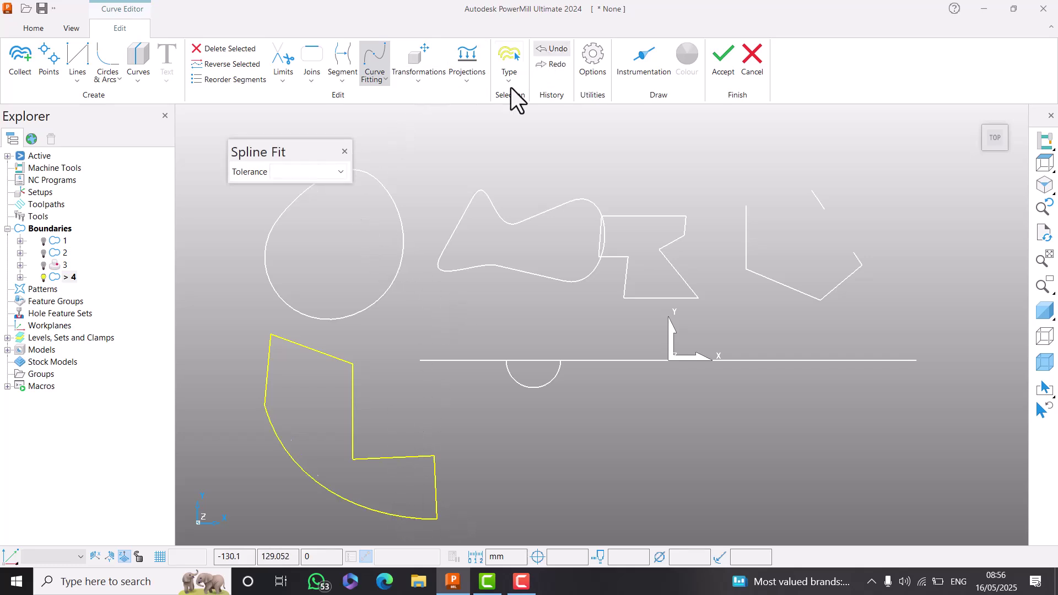
# - Try a Spline Fit with tolerance 1 on the closed stepped shape, and undo it
pyautogui.click(327, 354)
pyautogui.click(297, 173)
pyautogui.write('1')
pyautogui.press('Return')
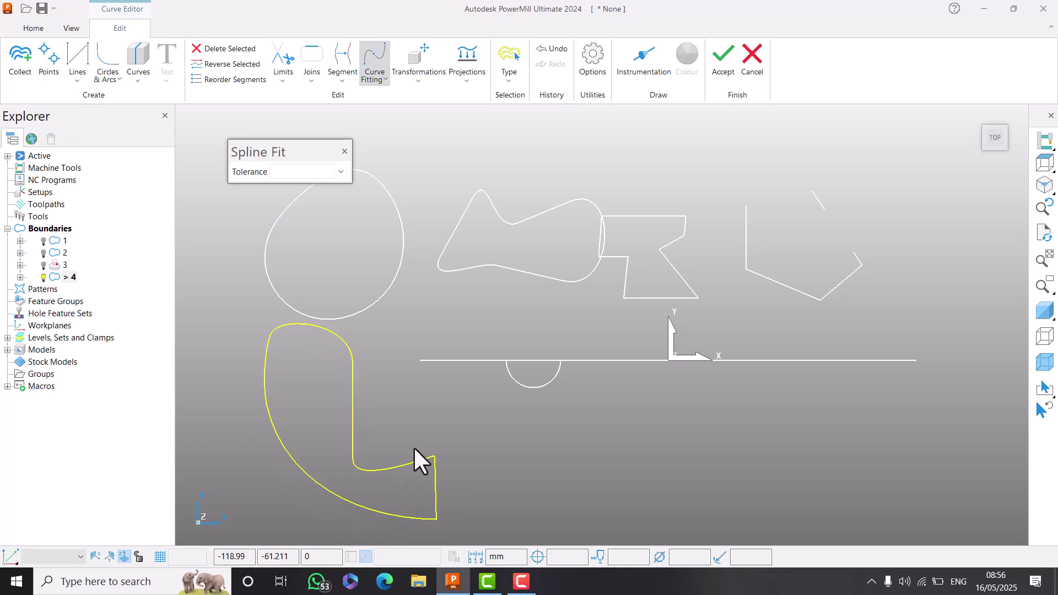
pyautogui.click(541, 49)
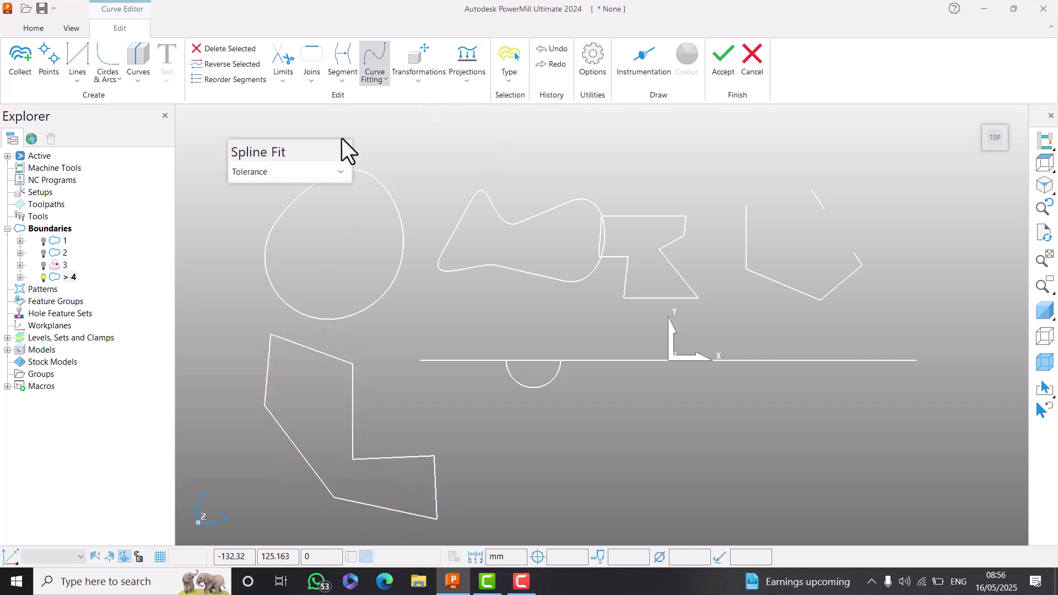
# - Smooth the closed stepped shape with a Spline Fit at tolerance 10
pyautogui.click(343, 369)
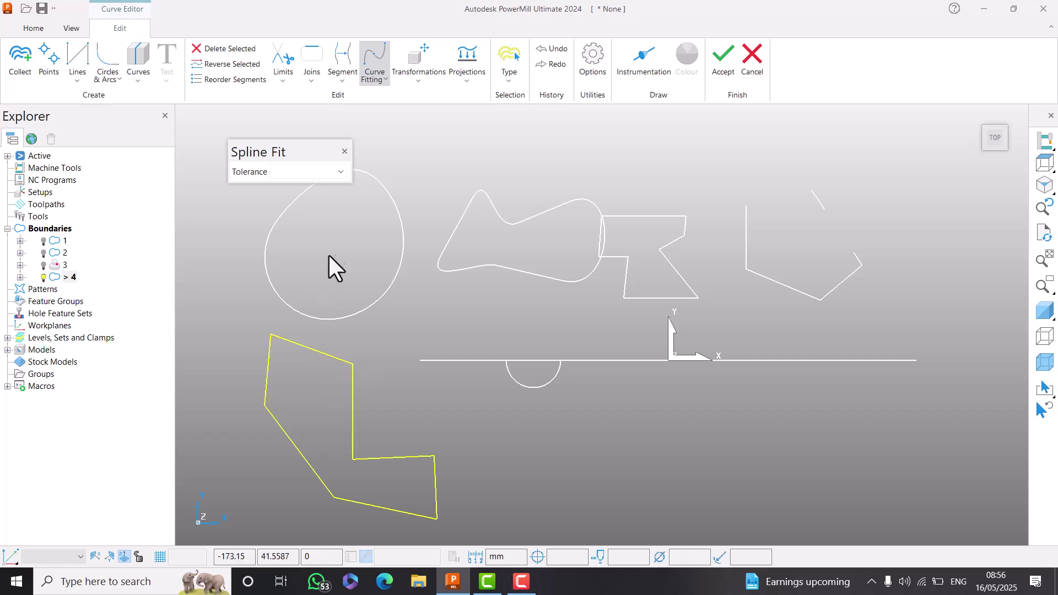
pyautogui.click(293, 167)
pyautogui.write('10')
pyautogui.press('Return')
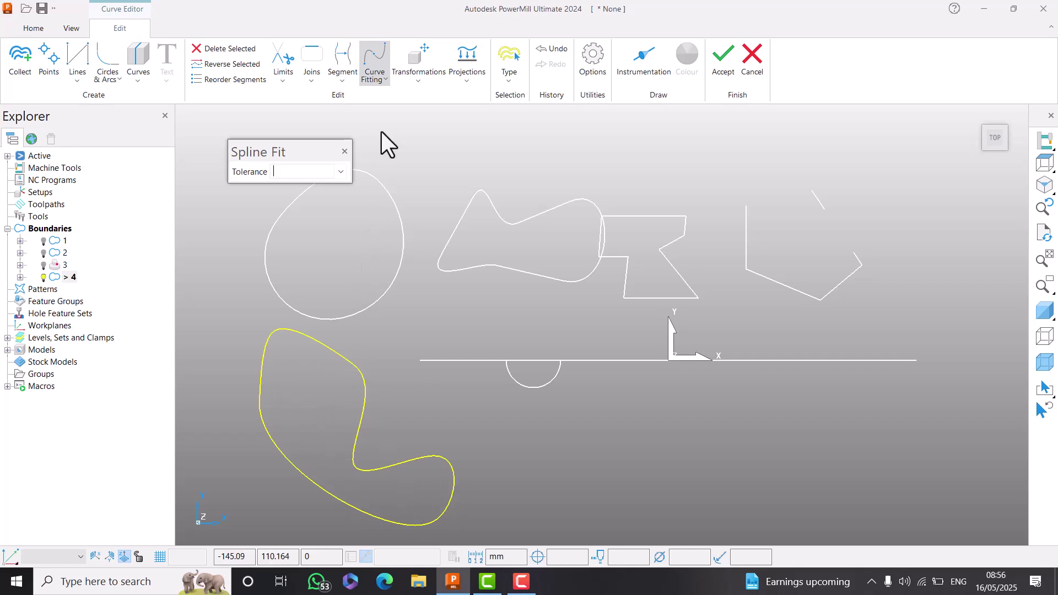
# - Try an Arc Fit with tolerance 5 on the smoothed lower-left curve, and undo it
pyautogui.click(375, 78)
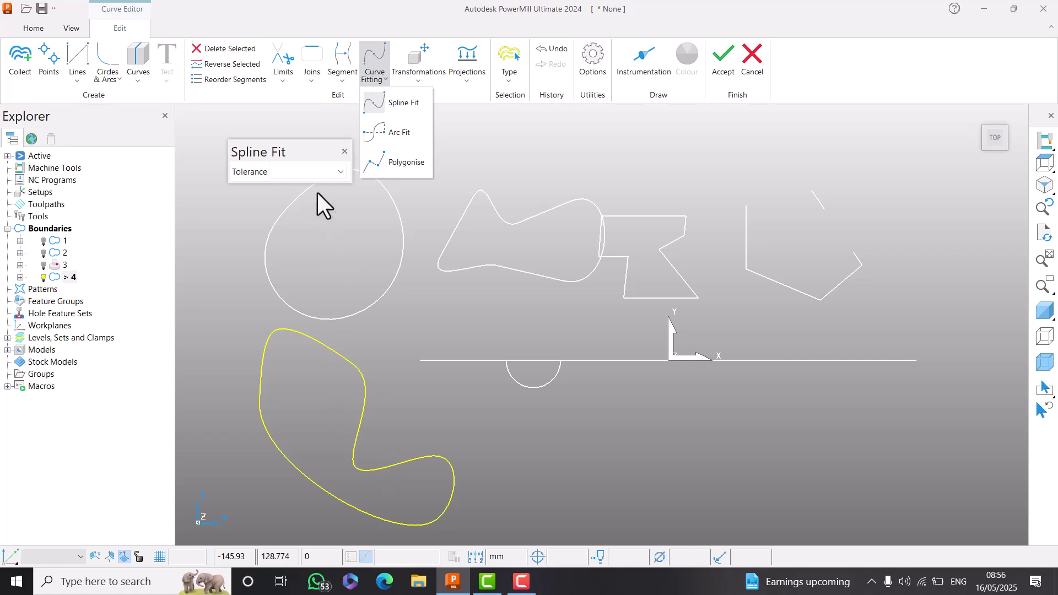
pyautogui.click(299, 174)
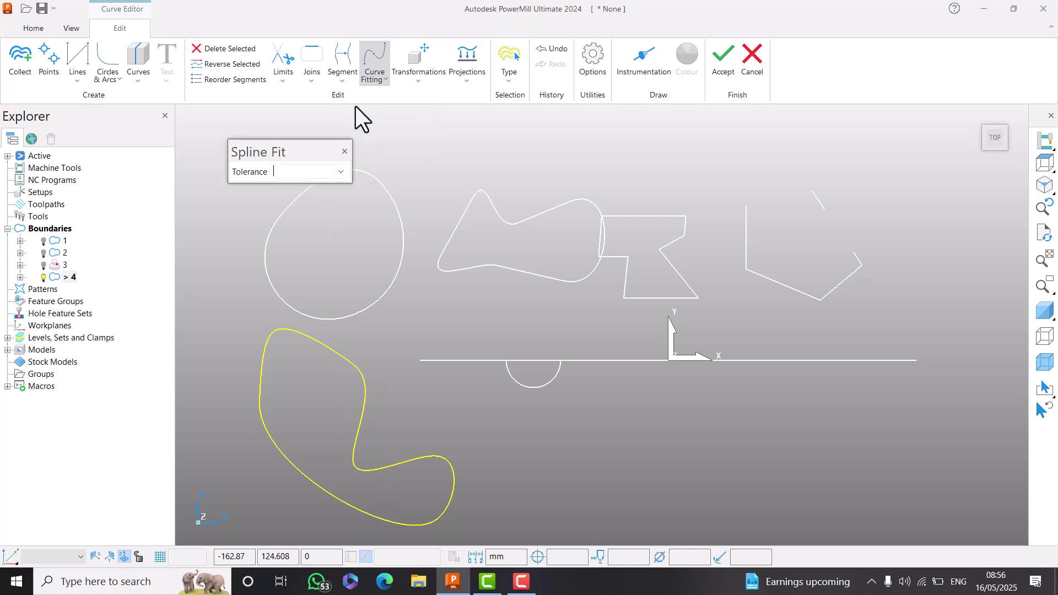
pyautogui.click(386, 81)
pyautogui.click(388, 135)
pyautogui.click(292, 172)
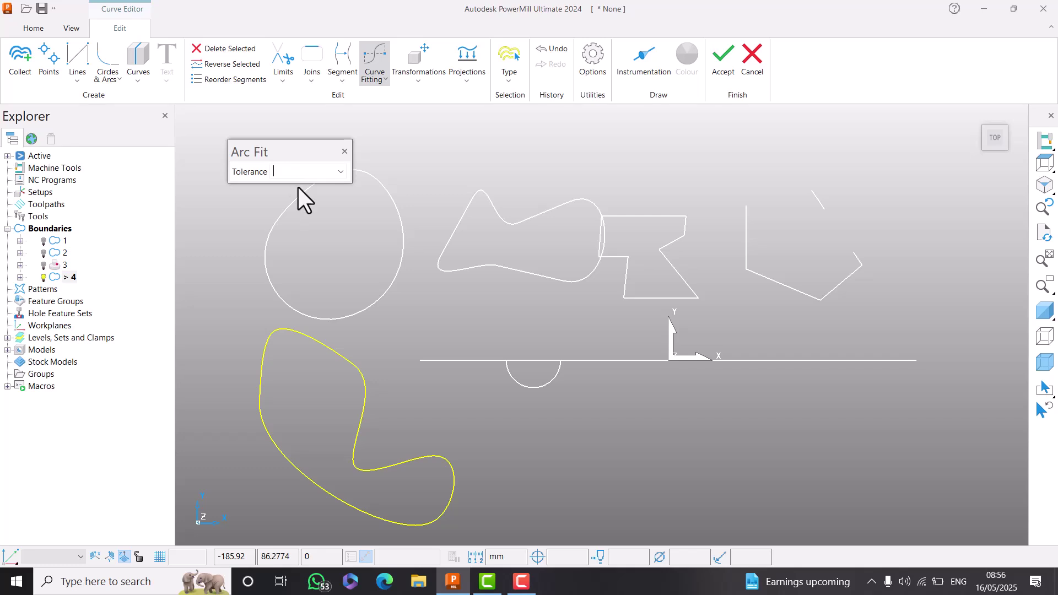
pyautogui.write('5')
pyautogui.press('Return')
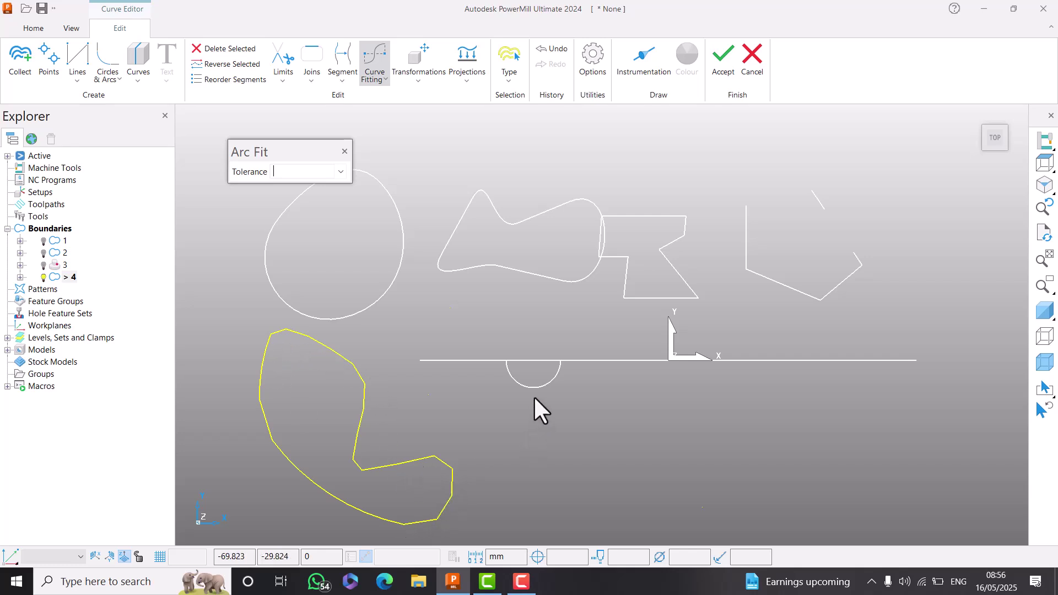
pyautogui.click(544, 48)
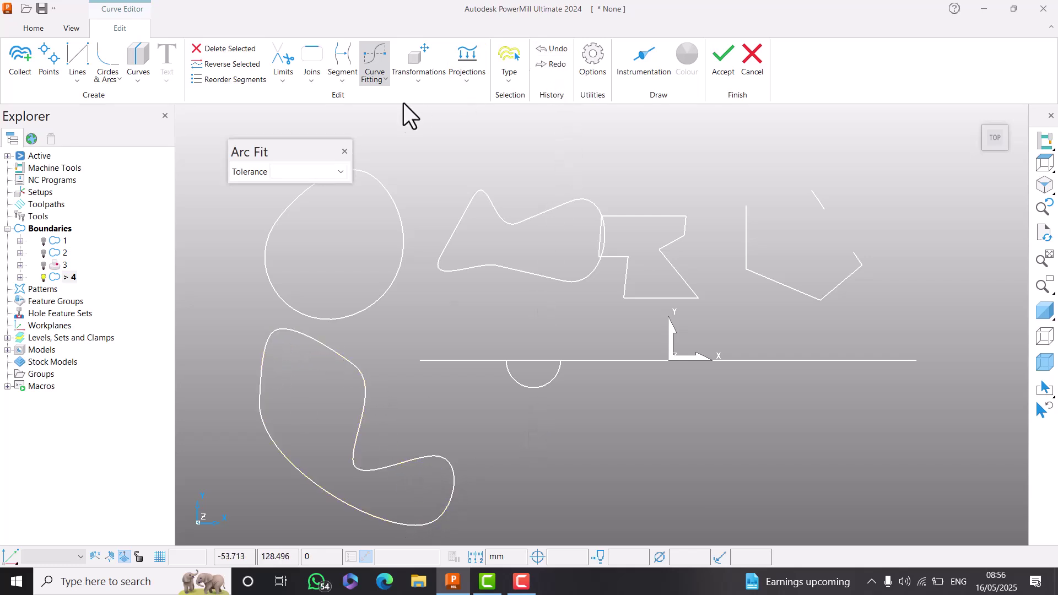
# - Polygonise the smoothed lower-left curve with a tolerance of 10, and deselect it
pyautogui.click(378, 81)
pyautogui.click(388, 164)
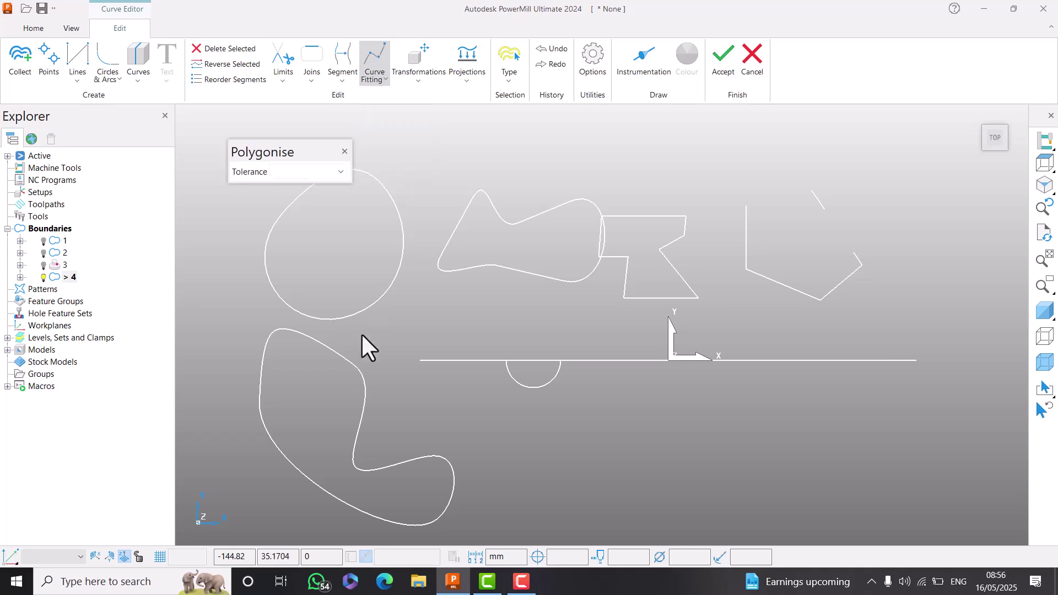
pyautogui.click(349, 351)
pyautogui.click(297, 173)
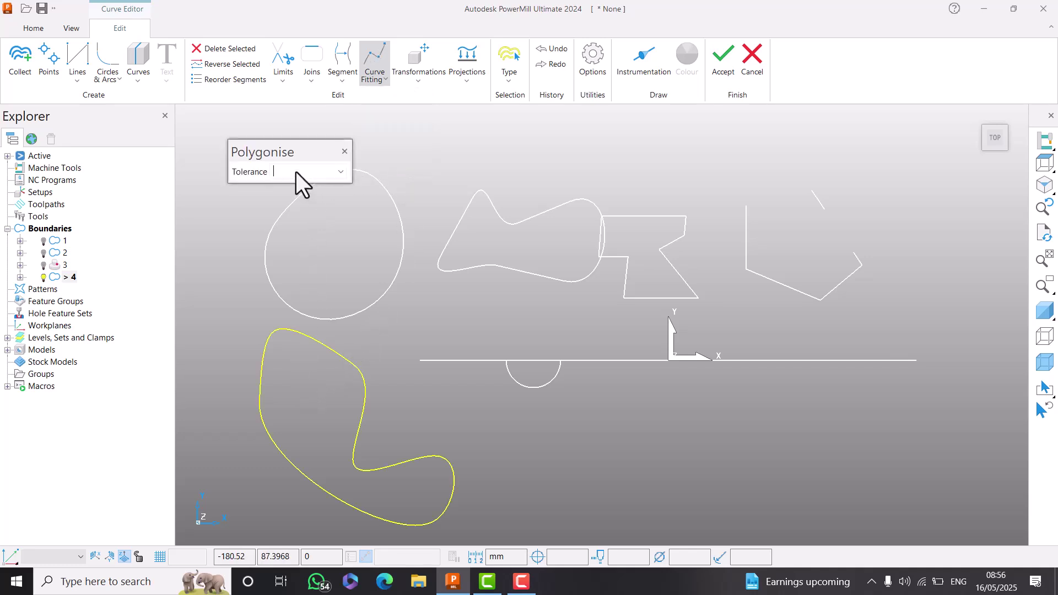
pyautogui.write('10')
pyautogui.press('Return')
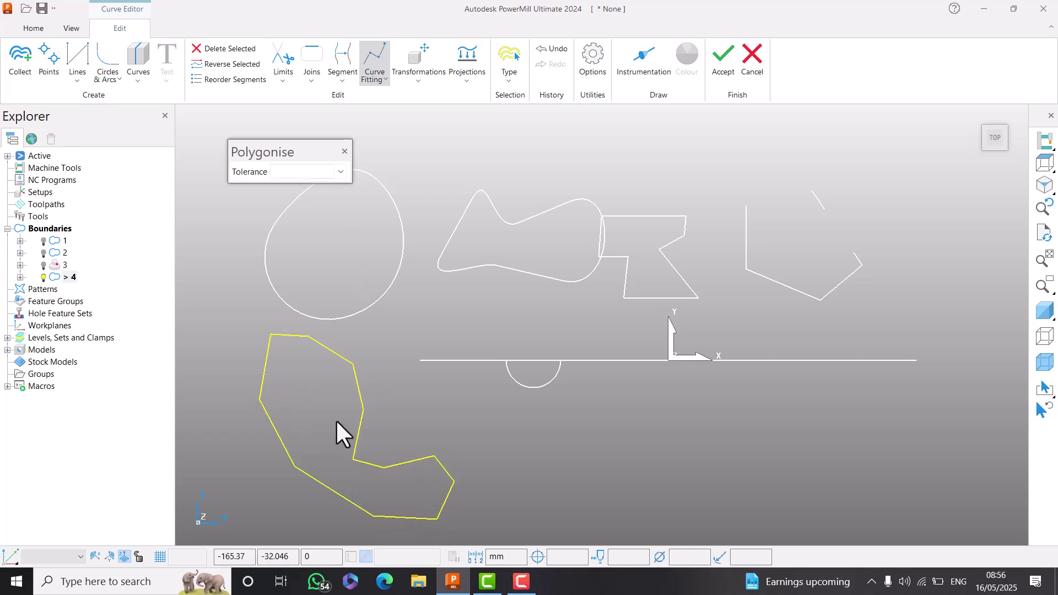
pyautogui.click(345, 151)
pyautogui.click(374, 416)
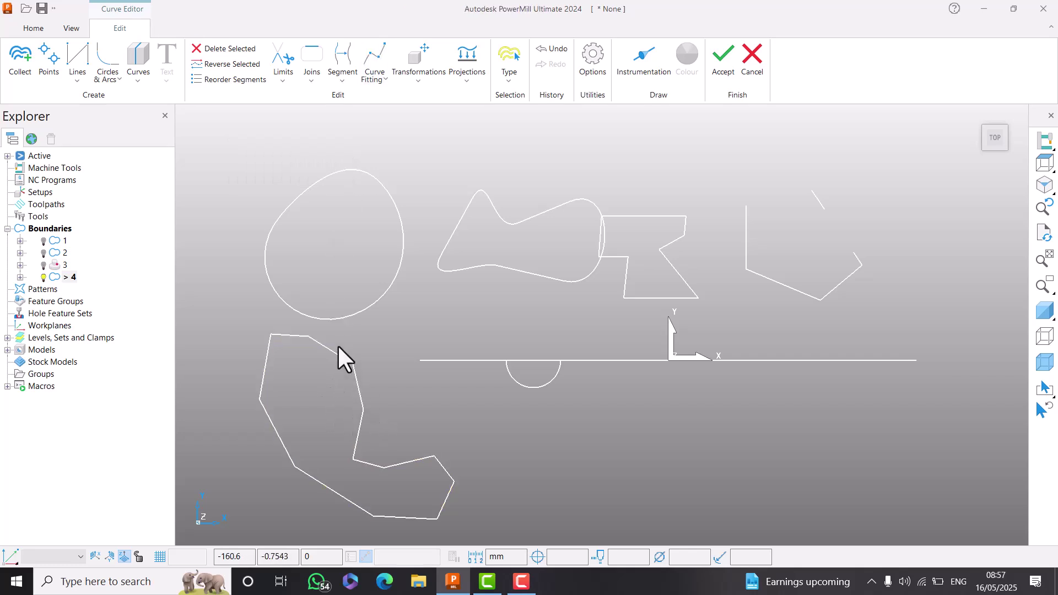